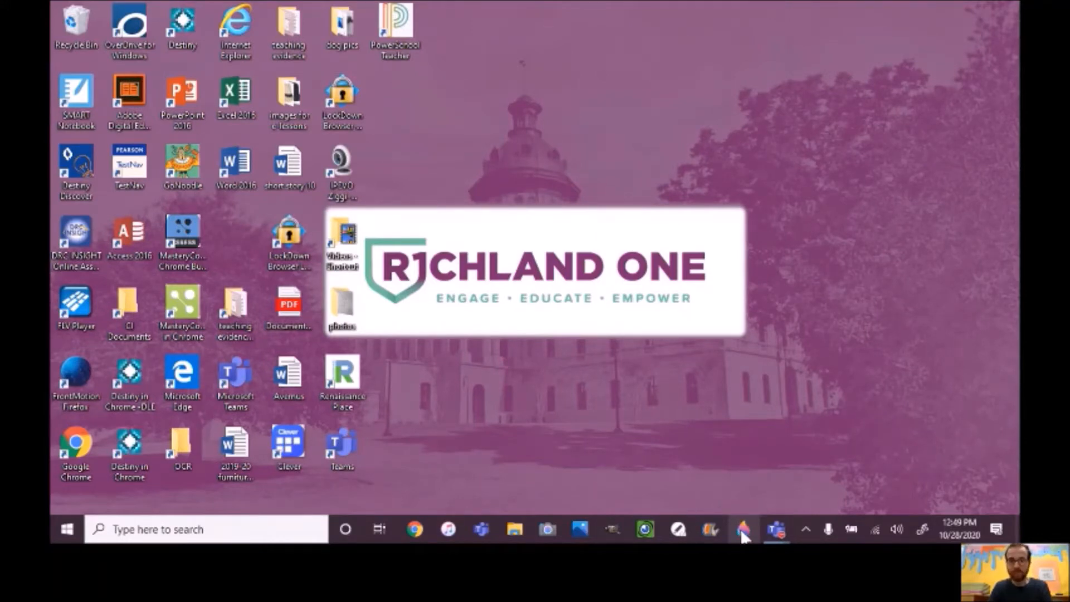
Open Paint 3D and start a new project.
left_click(243, 529)
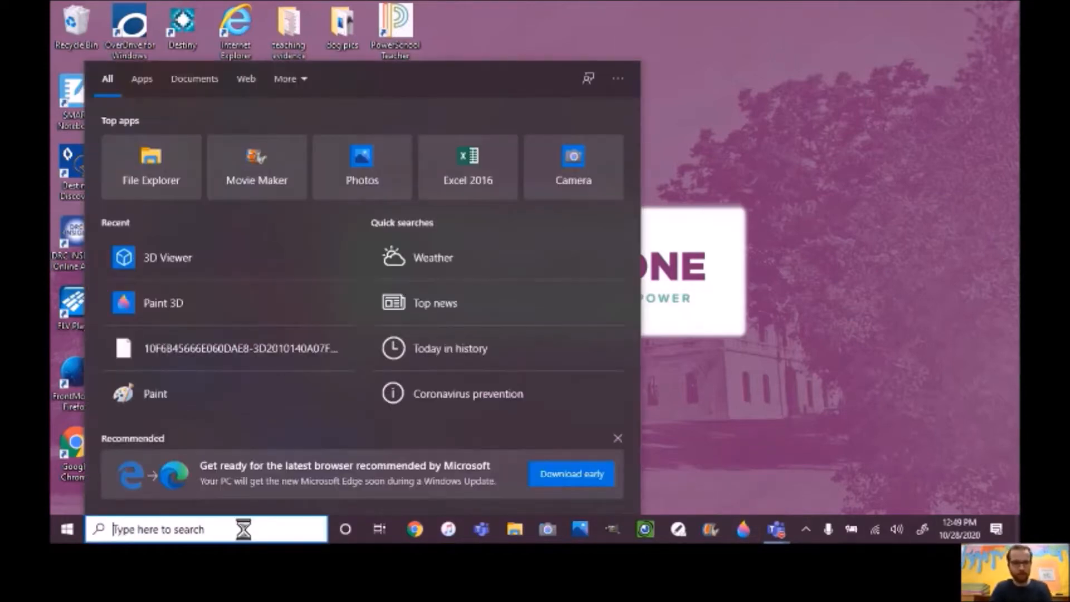
type("3d")
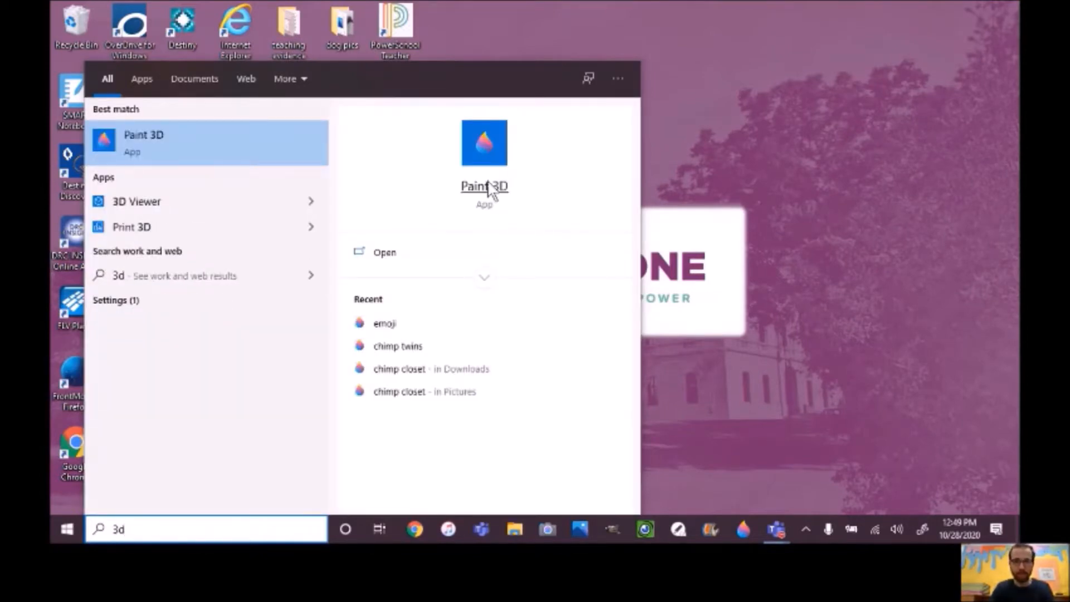
left_click(488, 187)
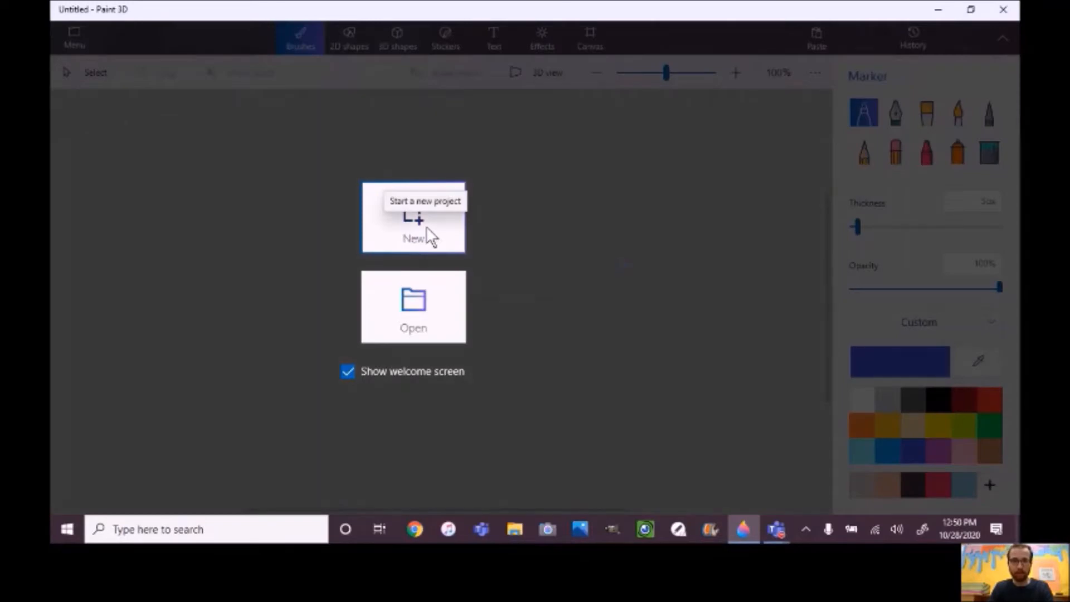
left_click(426, 225)
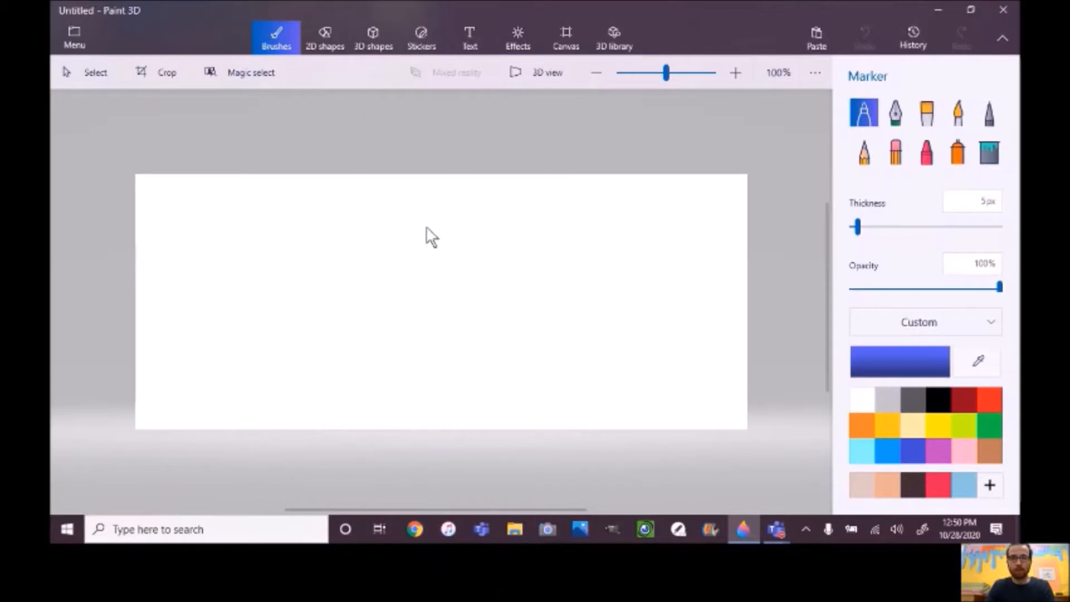
Narrow the canvas from its sides to a width of about 410 px.
left_click(567, 34)
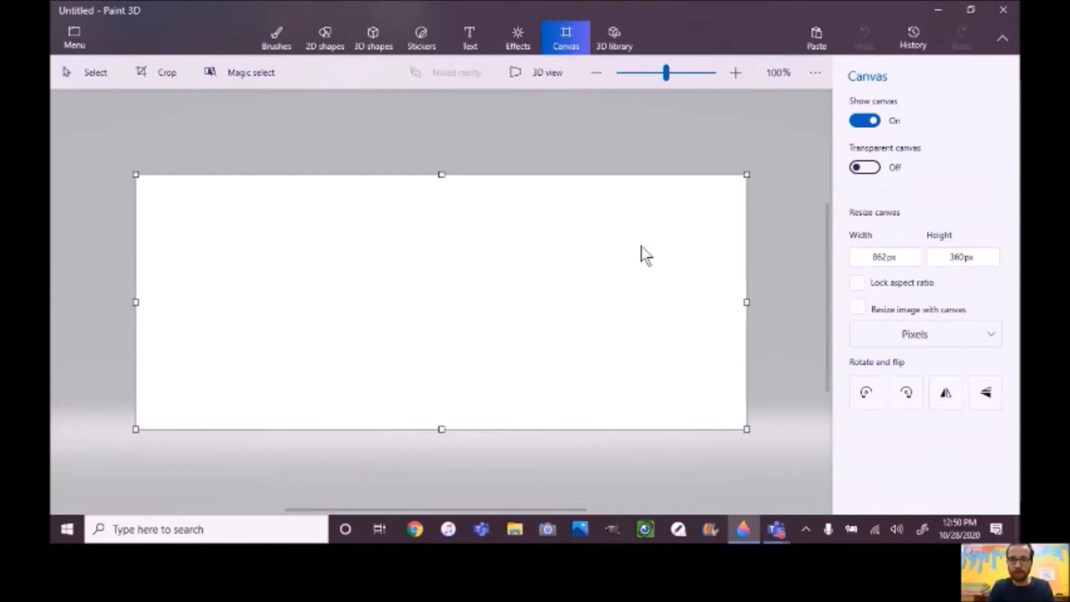
left_click_drag(747, 302, 664, 304)
left_click(586, 294)
left_click(213, 302)
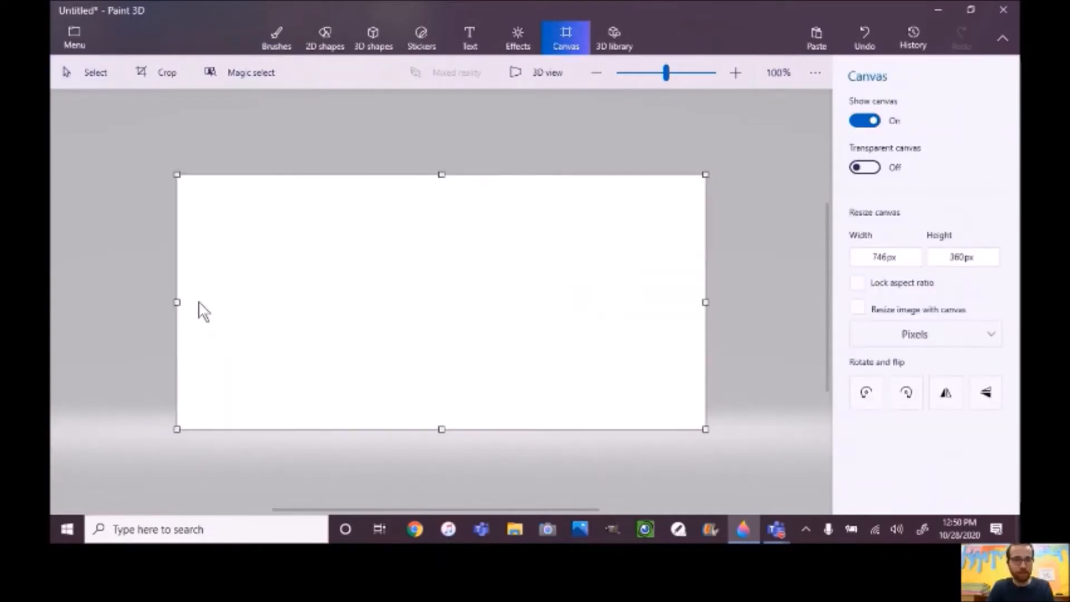
left_click_drag(174, 302, 444, 302)
left_click_drag(571, 300, 594, 302)
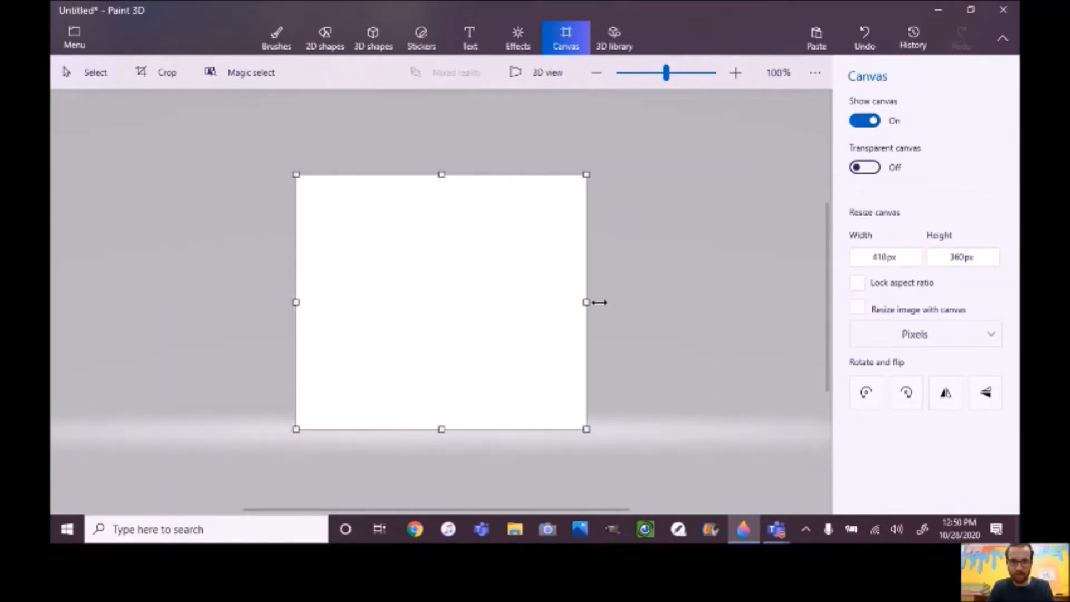
Set the canvas height to 410 px to make it square.
left_click(883, 257)
left_click(932, 257)
double_click(964, 258)
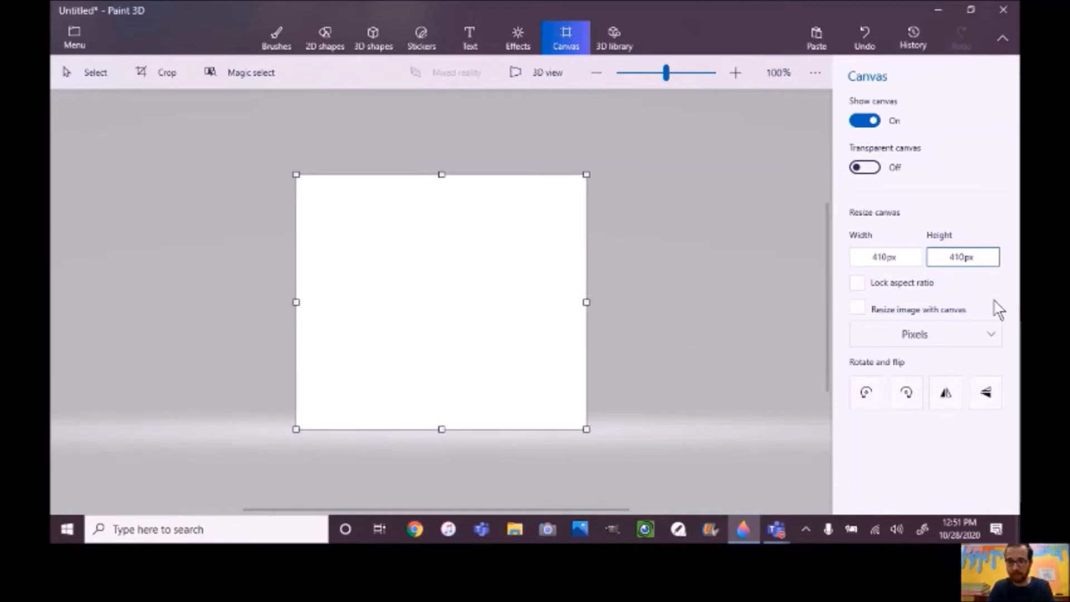
key("Return")
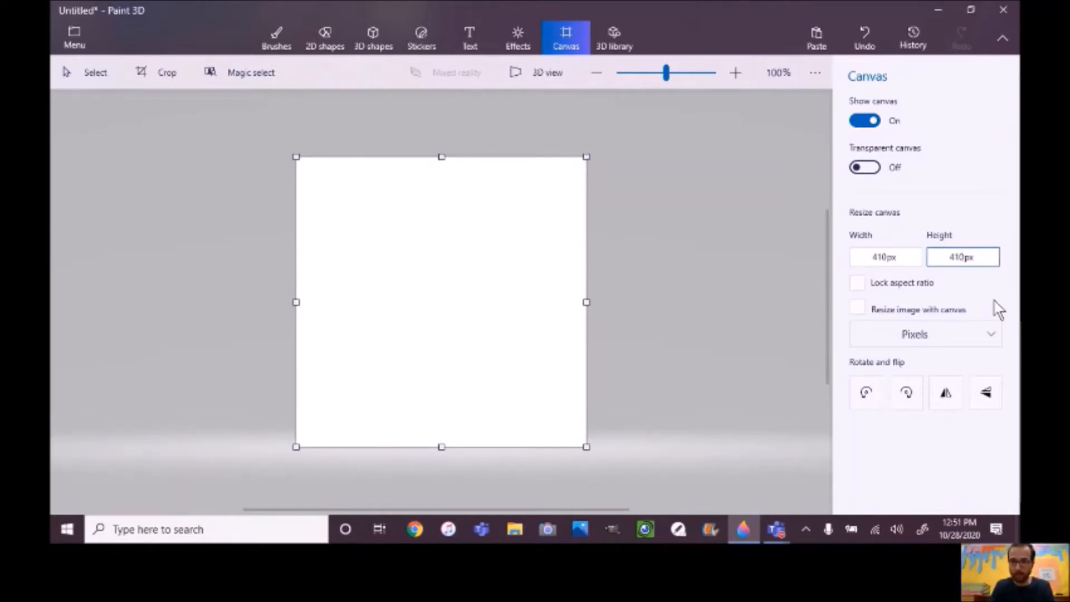
Hide the canvas, show it again, and bring up the brush tools.
left_click(867, 121)
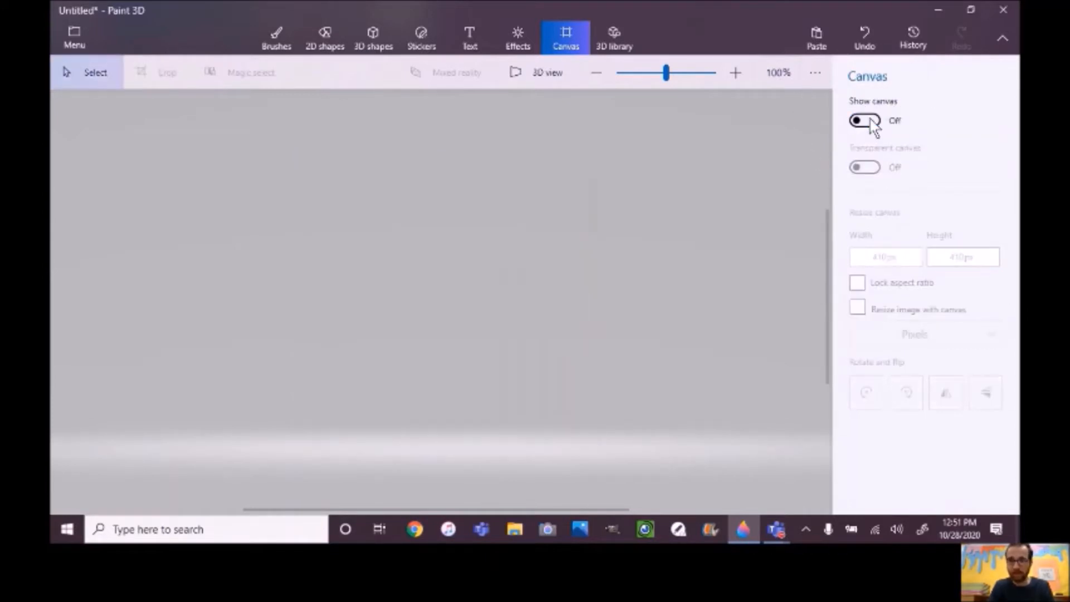
left_click(867, 121)
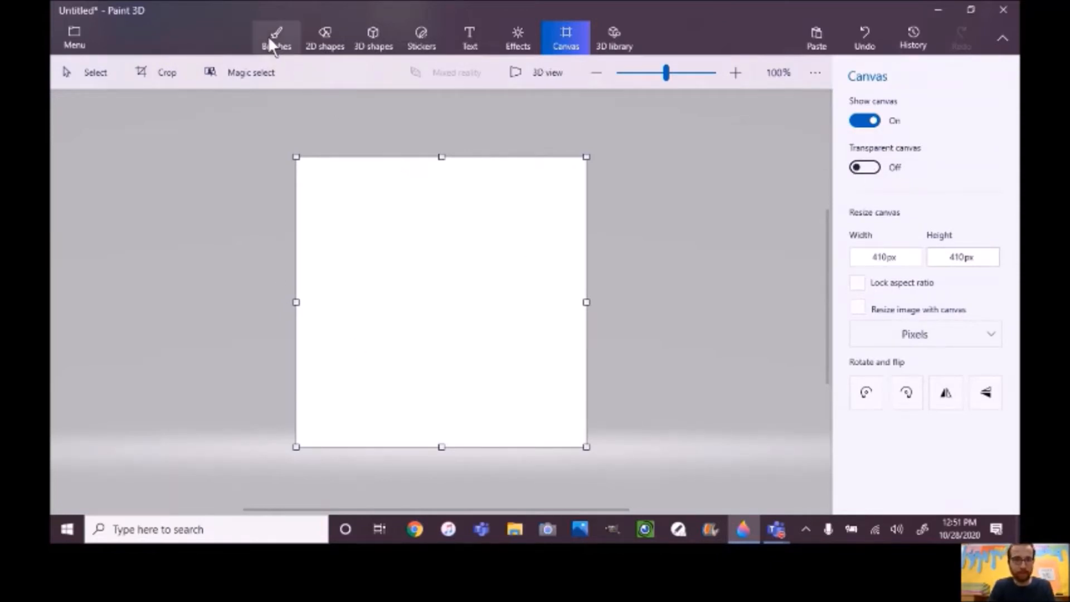
left_click(271, 42)
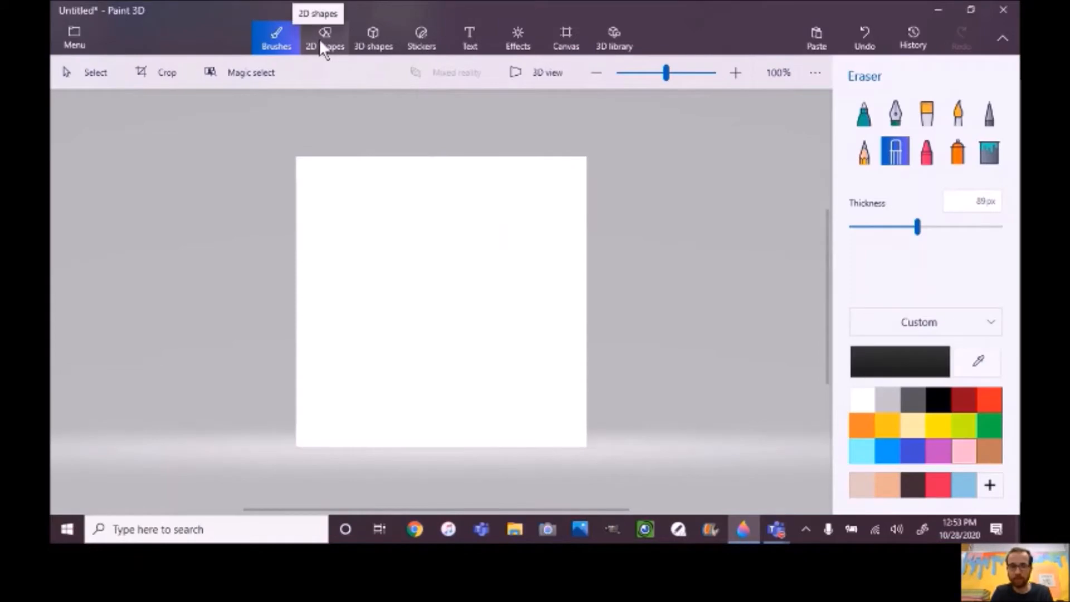
Draw a large 2D circle nearly filling the canvas and center it.
left_click(322, 48)
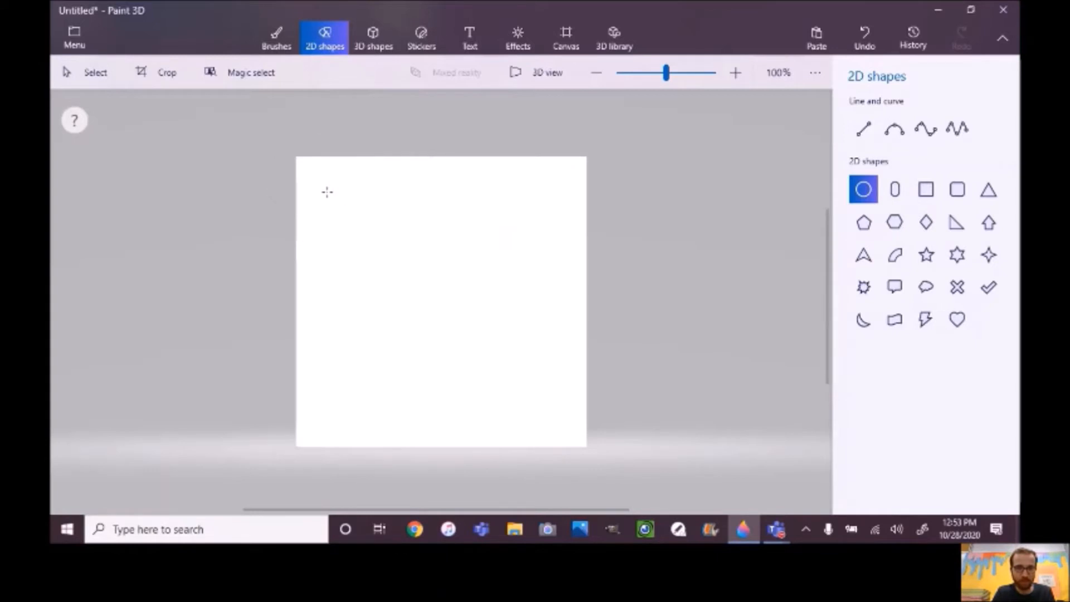
left_click_drag(327, 192, 573, 429)
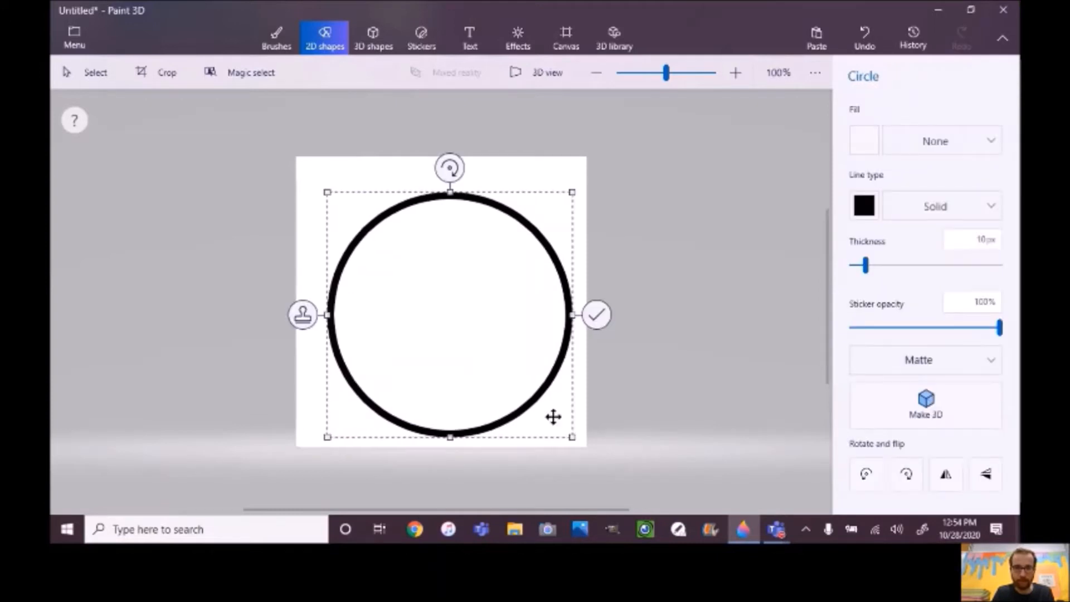
left_click_drag(447, 311, 438, 296)
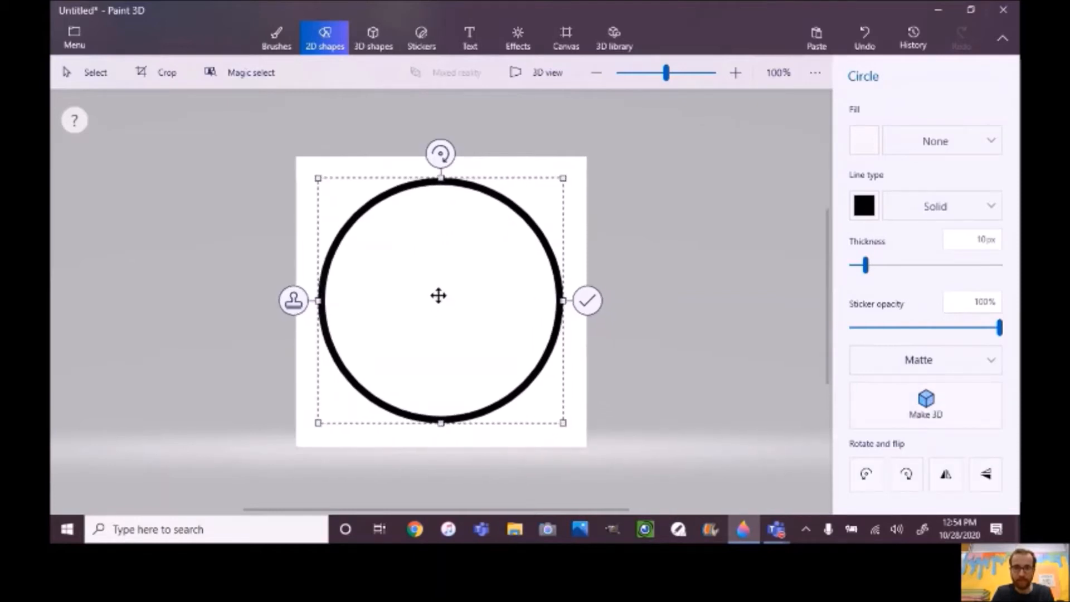
Give the circle a solid yellow fill.
left_click(876, 134)
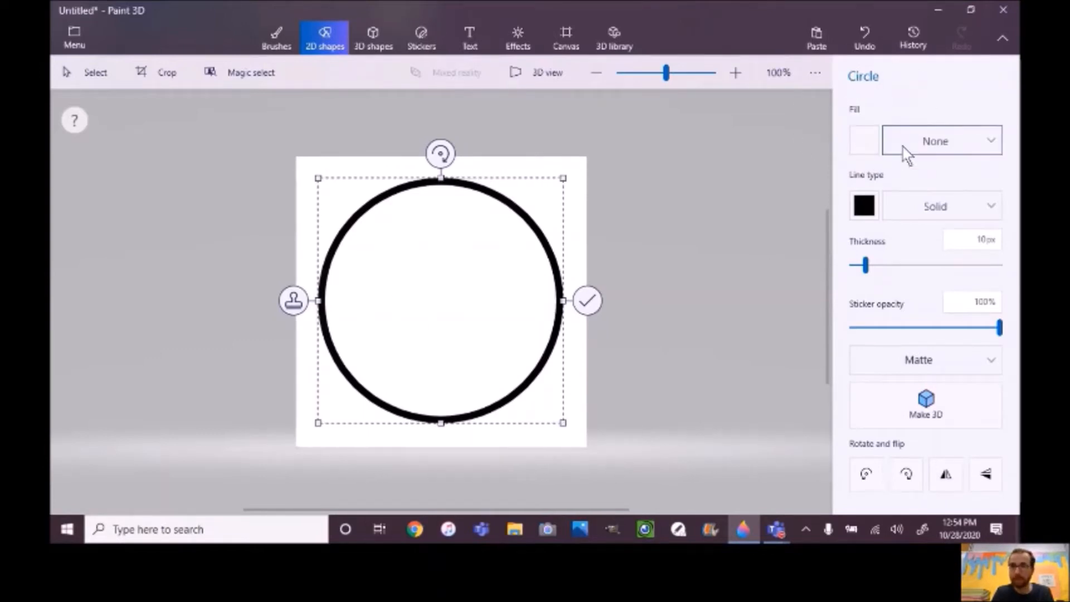
left_click(906, 150)
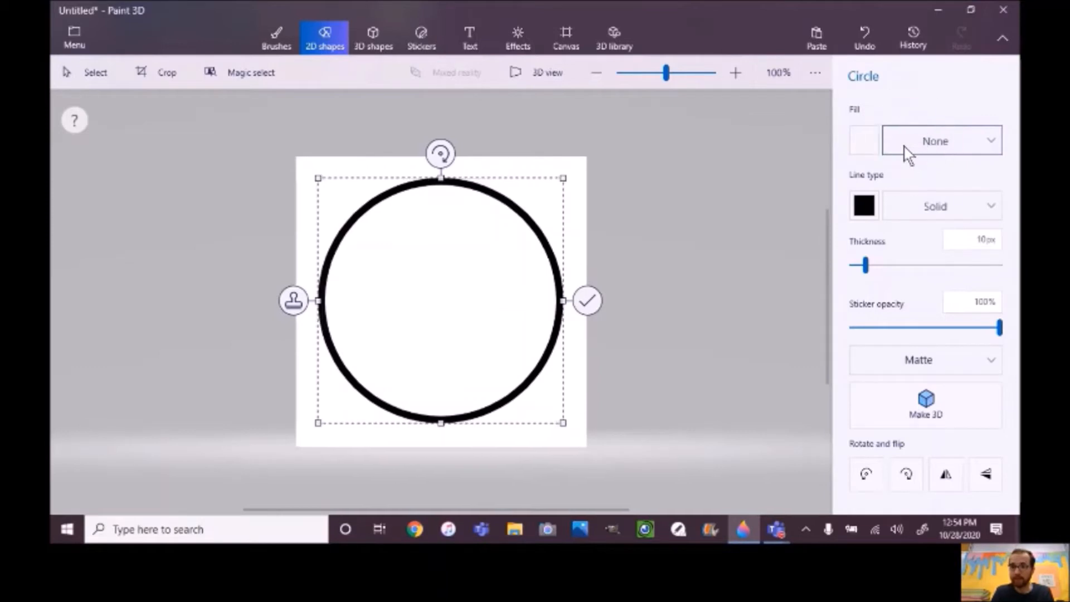
left_click(918, 173)
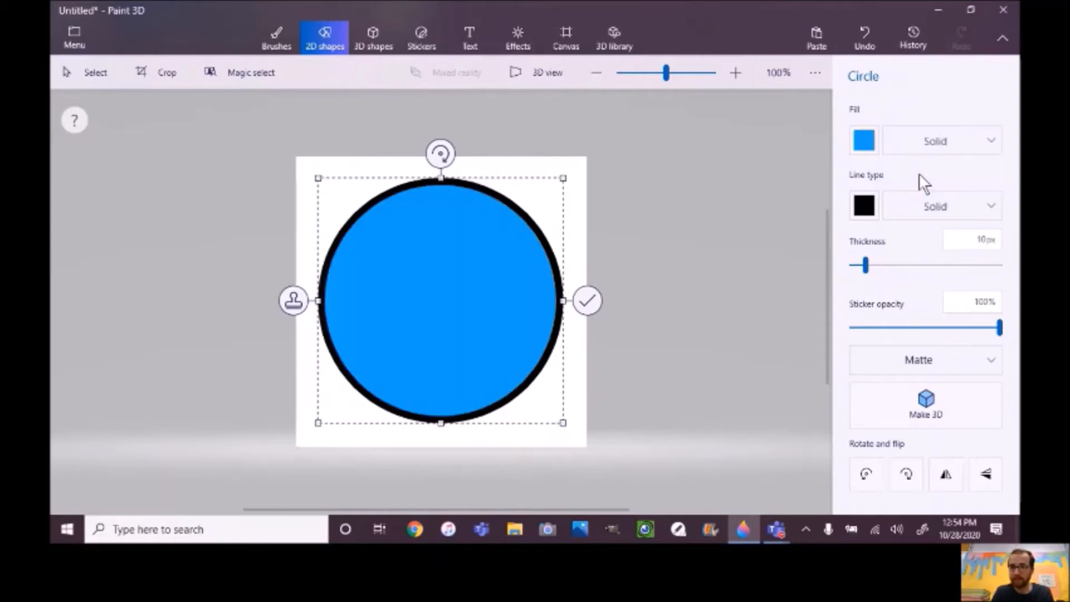
left_click(868, 136)
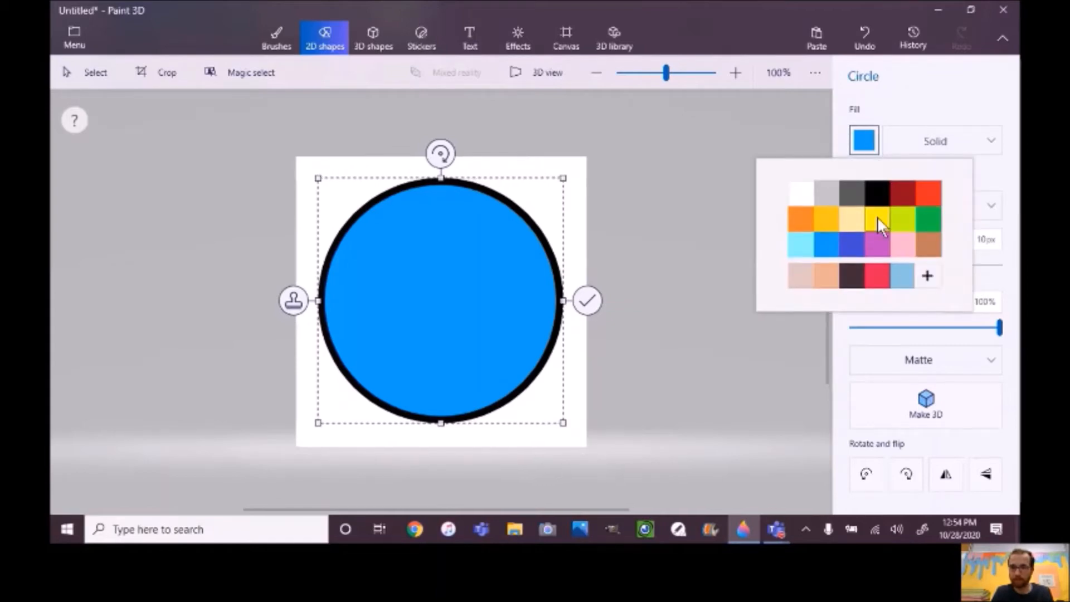
left_click(877, 220)
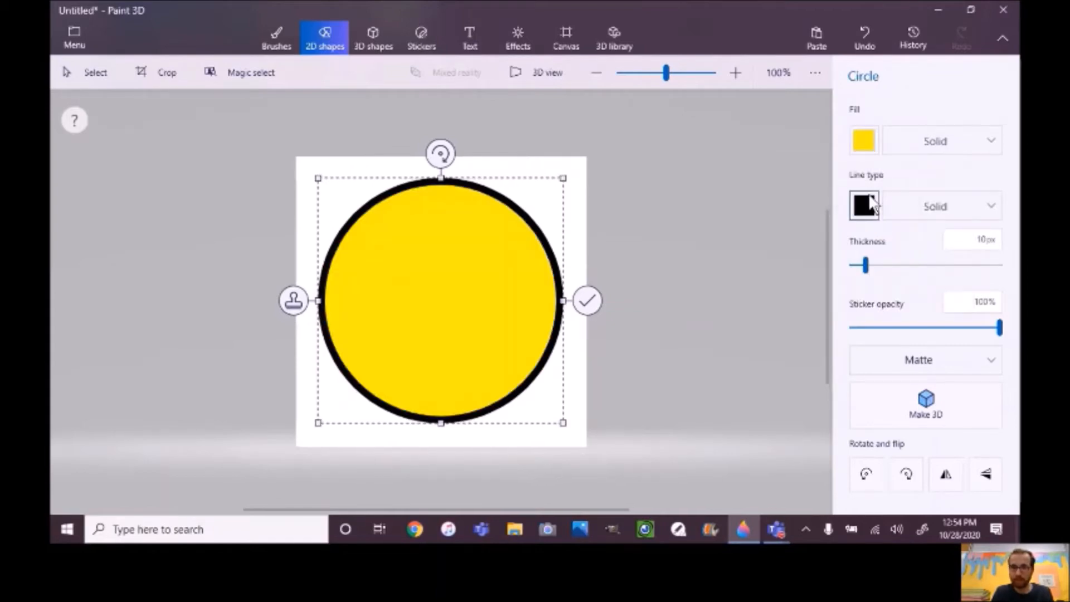
Try the circle with no outline and restore its solid line type.
left_click(913, 215)
left_click(922, 185)
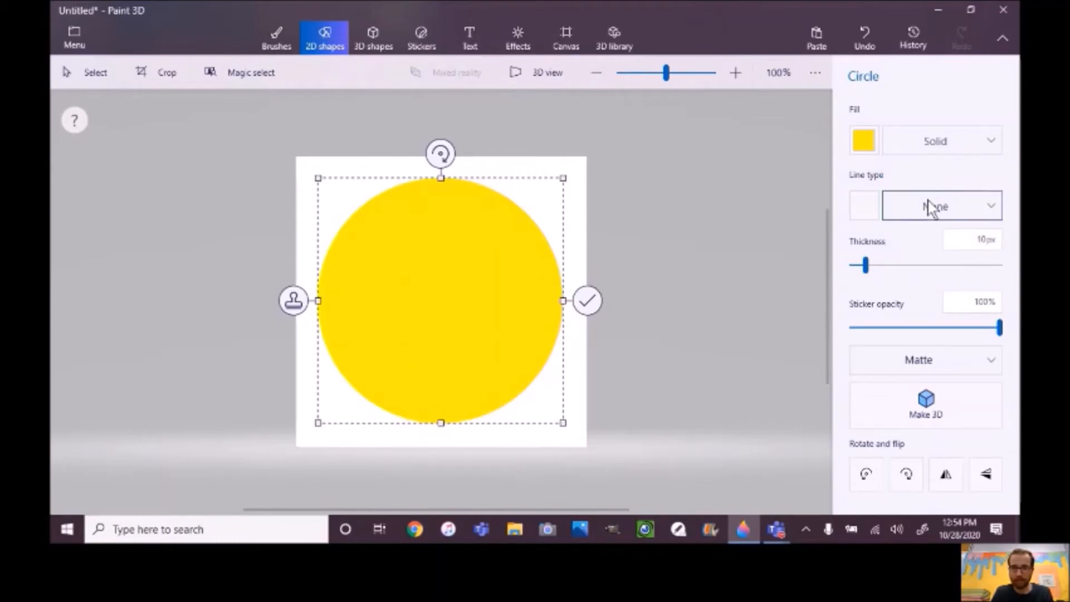
left_click(927, 207)
left_click(930, 239)
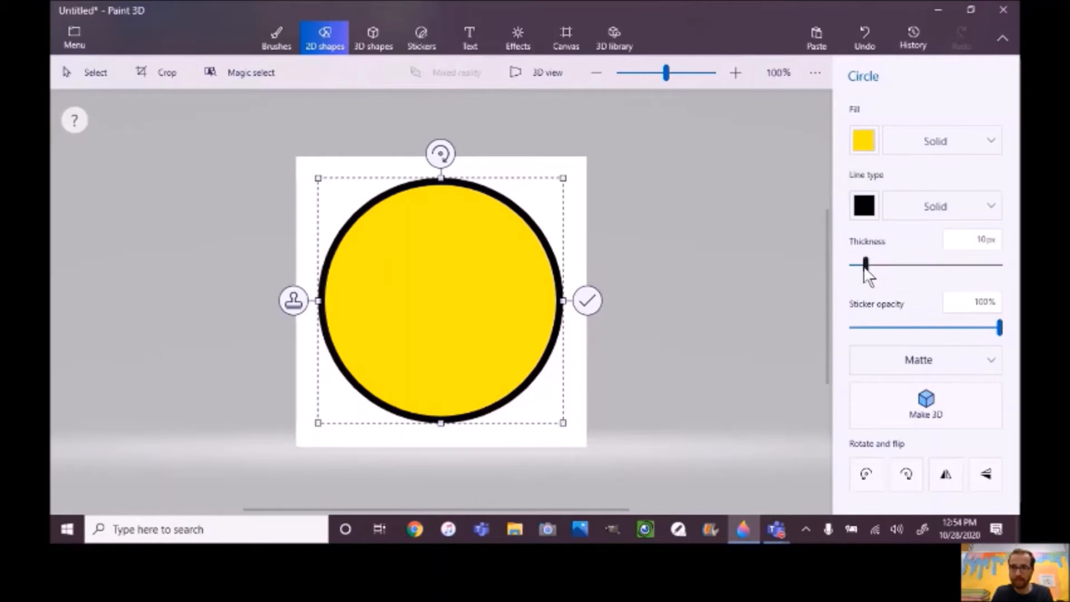
Set the circle's outline thickness to 14 px and commit the shape to the canvas.
mouse_move(864, 266)
left_mouse_down()
mouse_move(907, 276)
mouse_move(867, 275)
mouse_move(928, 273)
mouse_move(871, 274)
left_mouse_up()
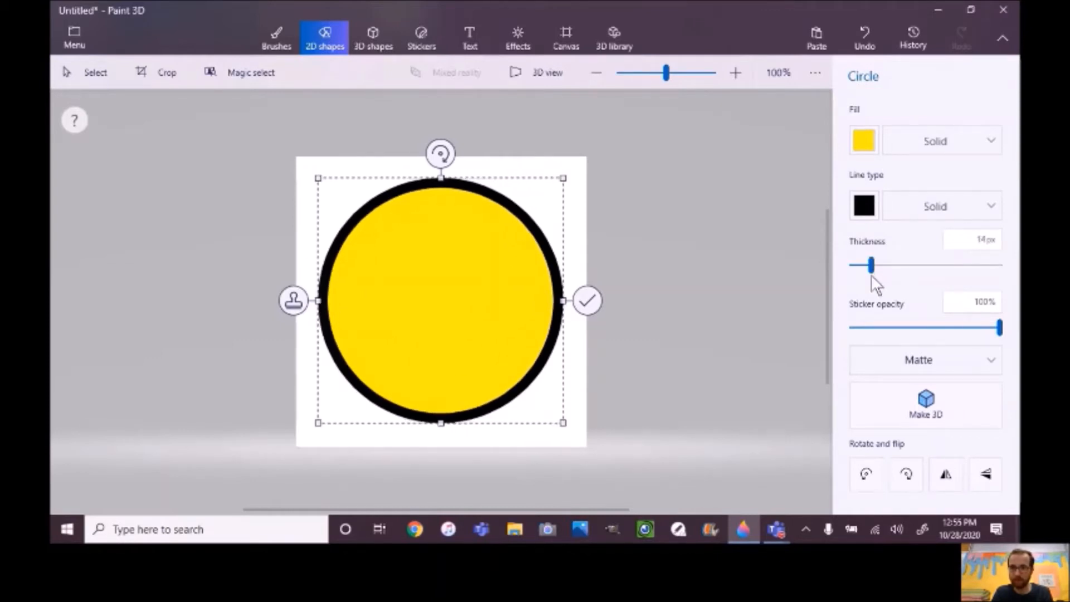
left_click(586, 302)
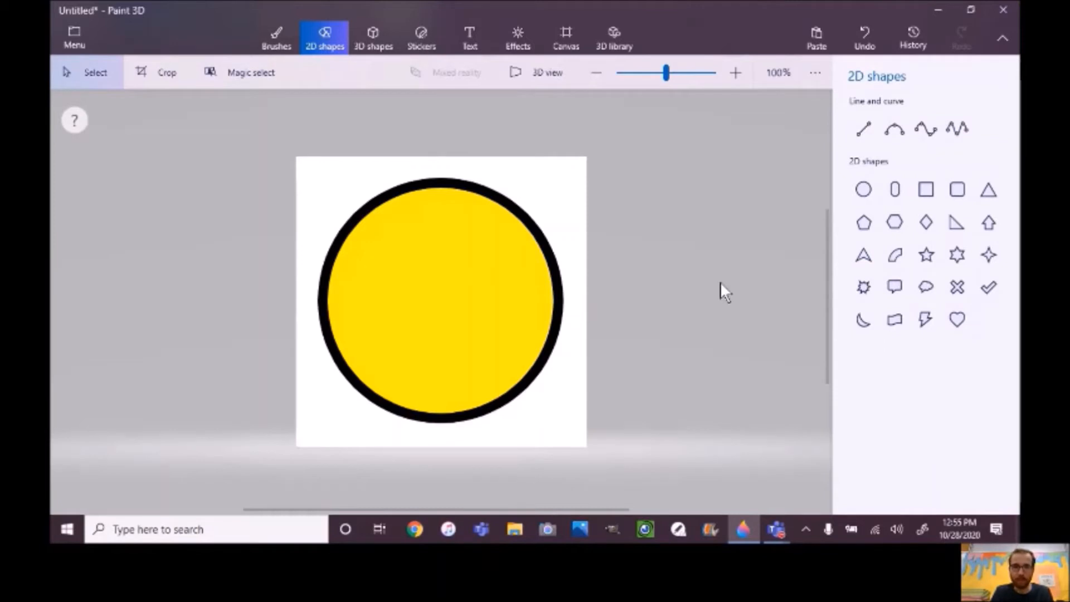
Place the Glasses sticker centered on the upper half of the yellow face and commit it.
left_click(416, 42)
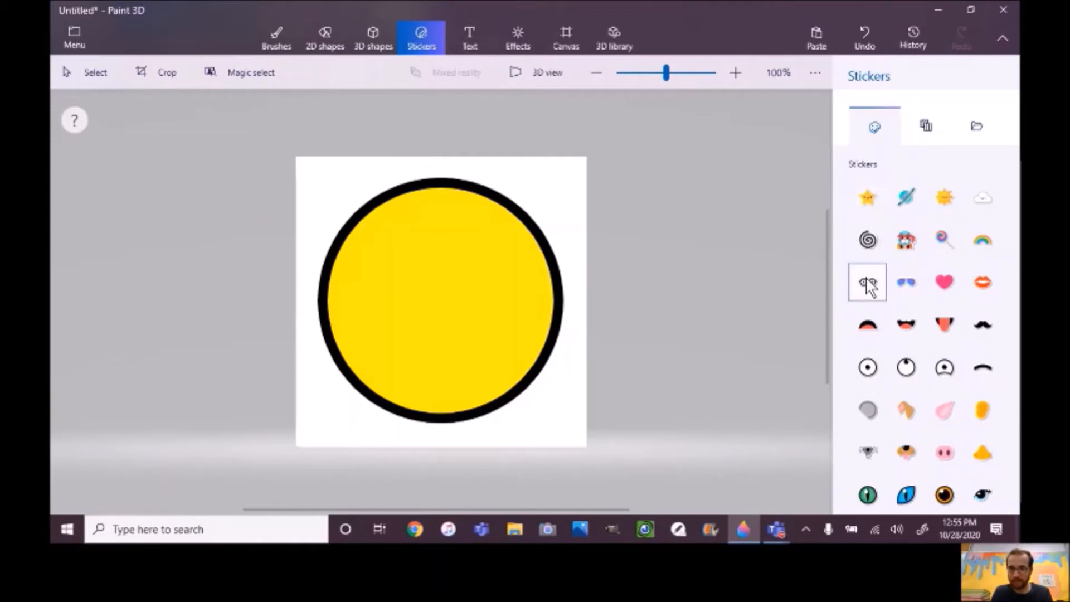
left_click(370, 243)
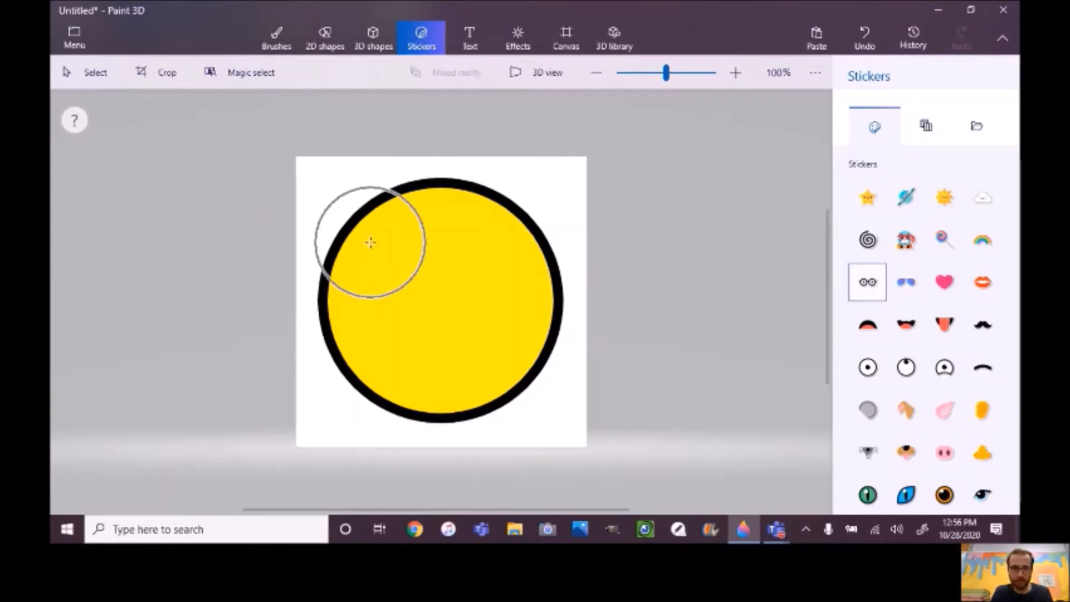
left_click_drag(371, 242, 492, 268)
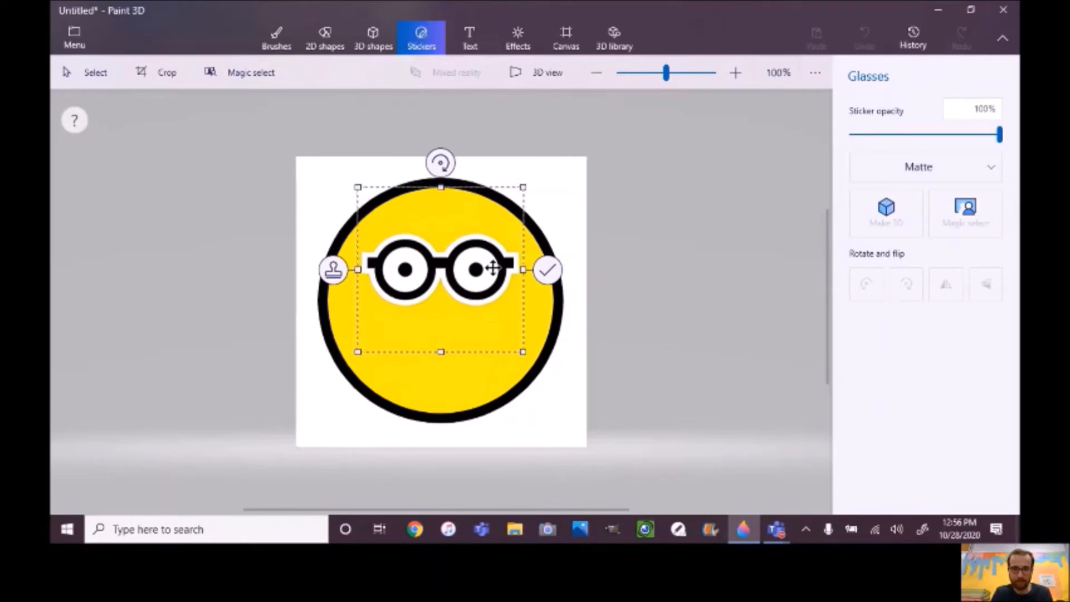
left_click(548, 272)
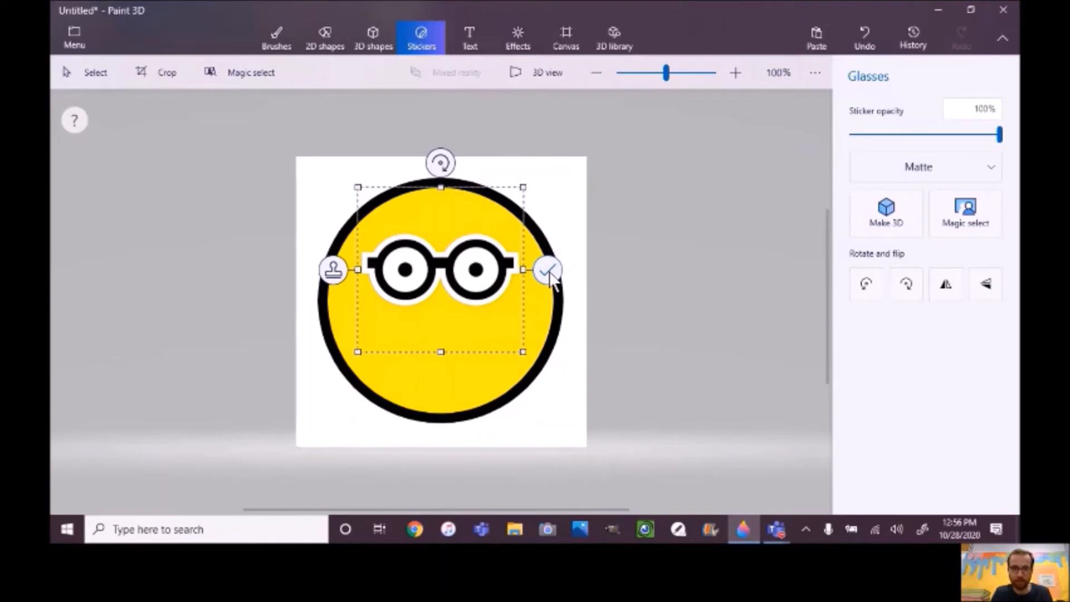
left_click(548, 272)
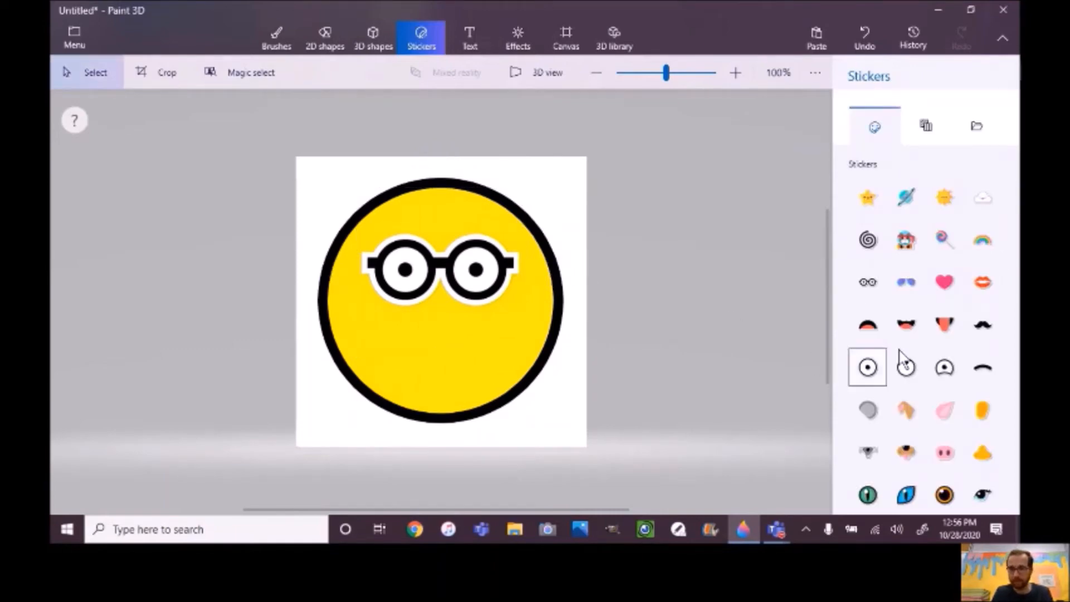
Add the Happy mouth sticker below the glasses, enlarge it slightly, center it, and commit it.
left_click(907, 327)
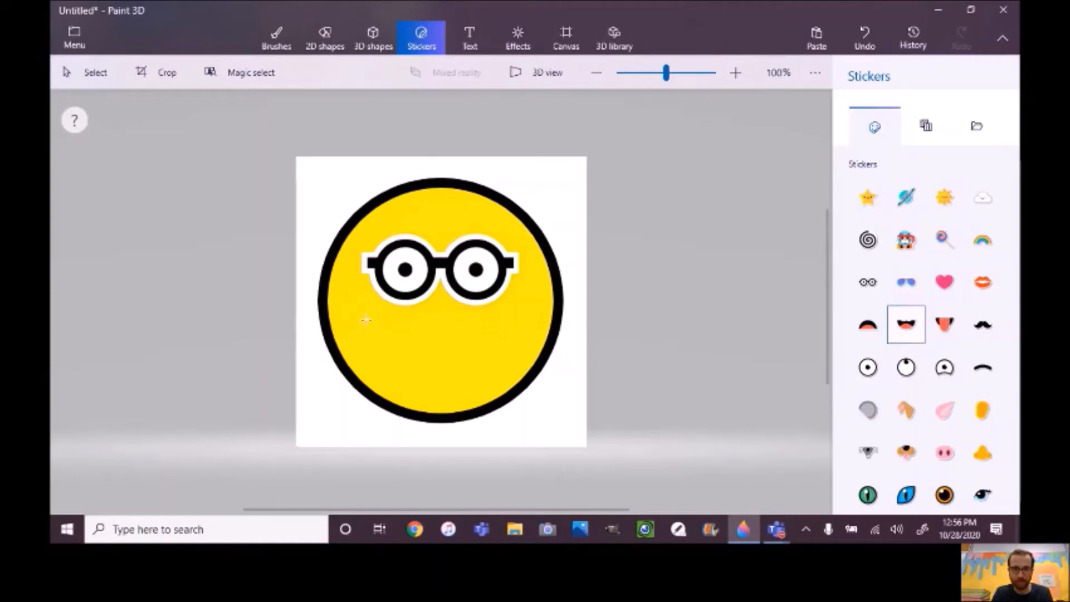
left_click_drag(405, 332, 495, 447)
left_click_drag(455, 383, 468, 358)
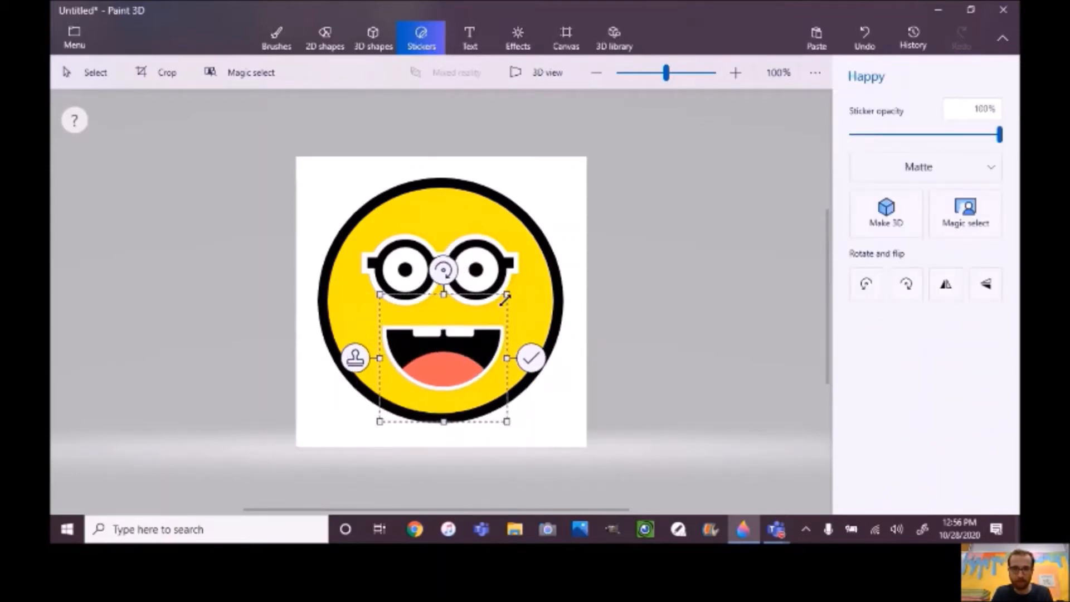
mouse_move(506, 296)
left_mouse_down()
mouse_move(479, 307)
mouse_move(515, 290)
left_mouse_up()
mouse_move(468, 338)
left_mouse_down()
mouse_move(452, 350)
mouse_move(460, 345)
left_mouse_up()
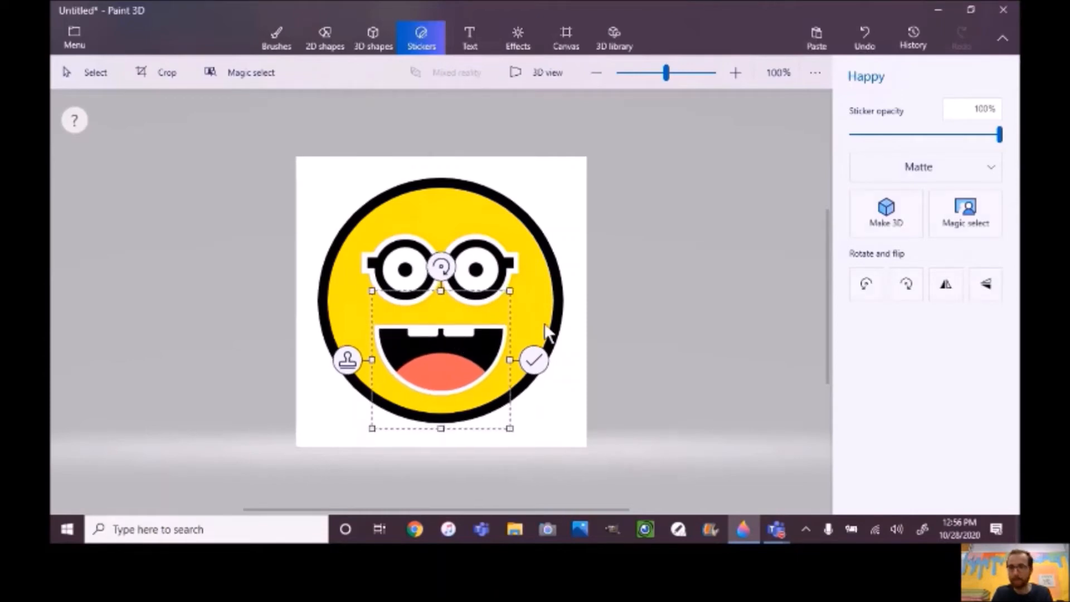
left_click(538, 365)
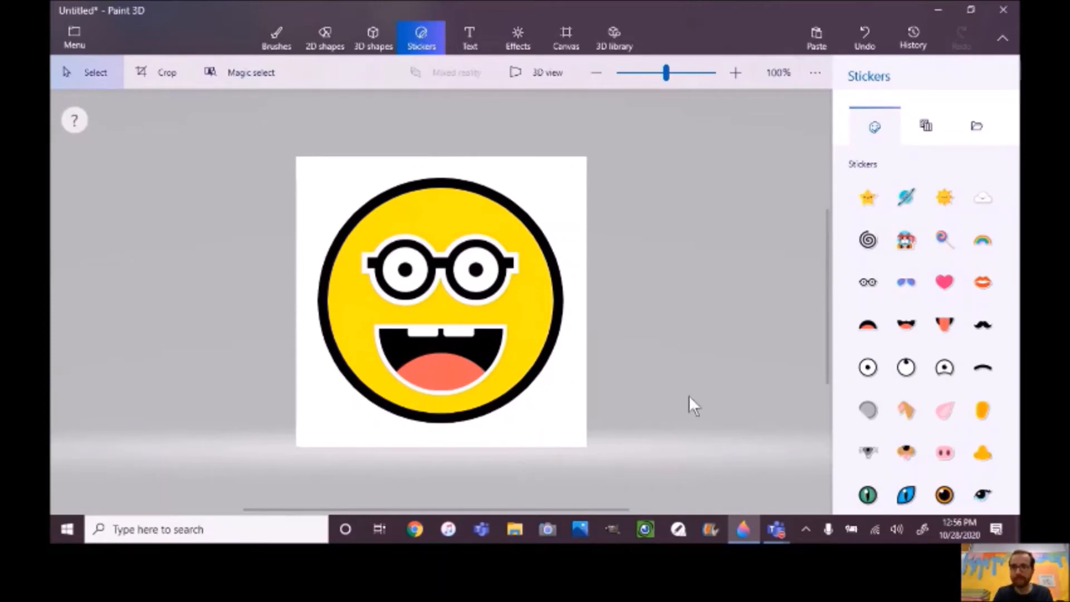
Place the Moustache sticker between the glasses and the mouth, widen it to center it on the face, and commit it.
left_click(982, 329)
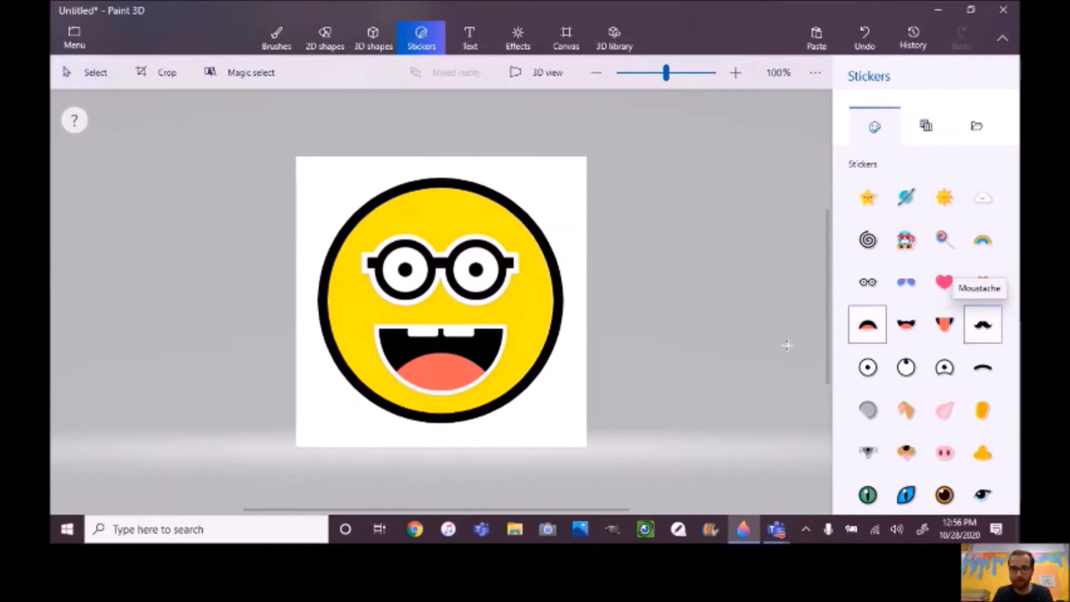
left_click_drag(371, 301, 530, 459)
left_click_drag(462, 384, 543, 336)
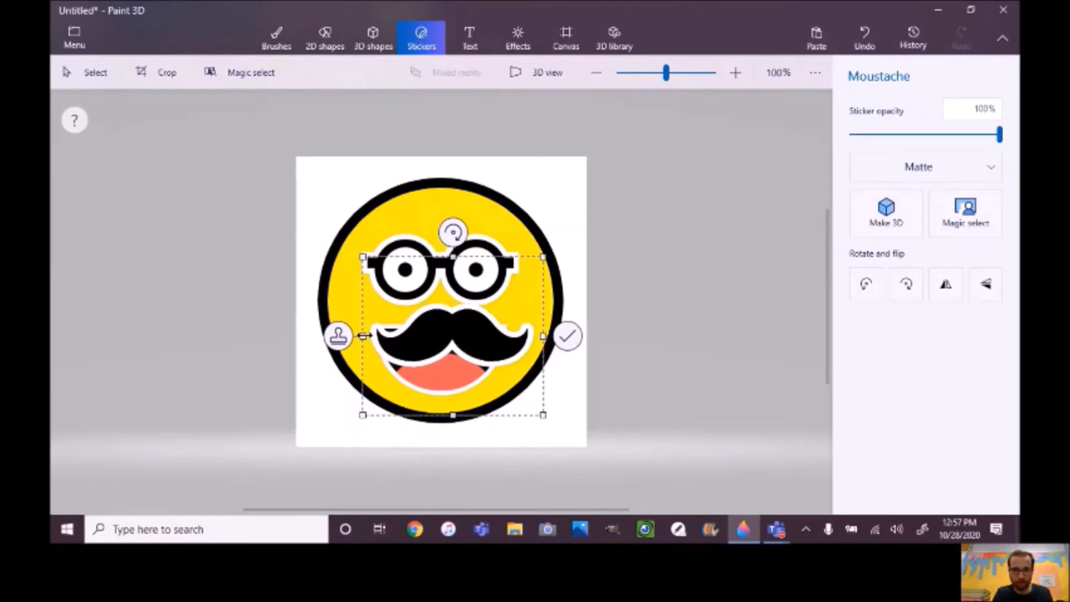
left_click_drag(363, 336, 342, 338)
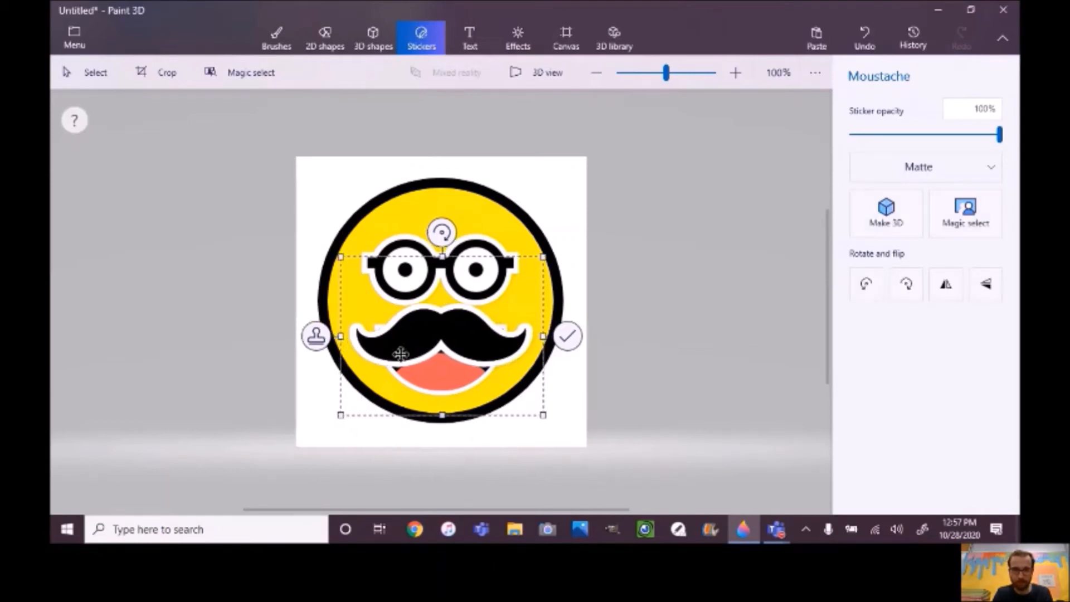
left_click_drag(438, 340, 438, 332)
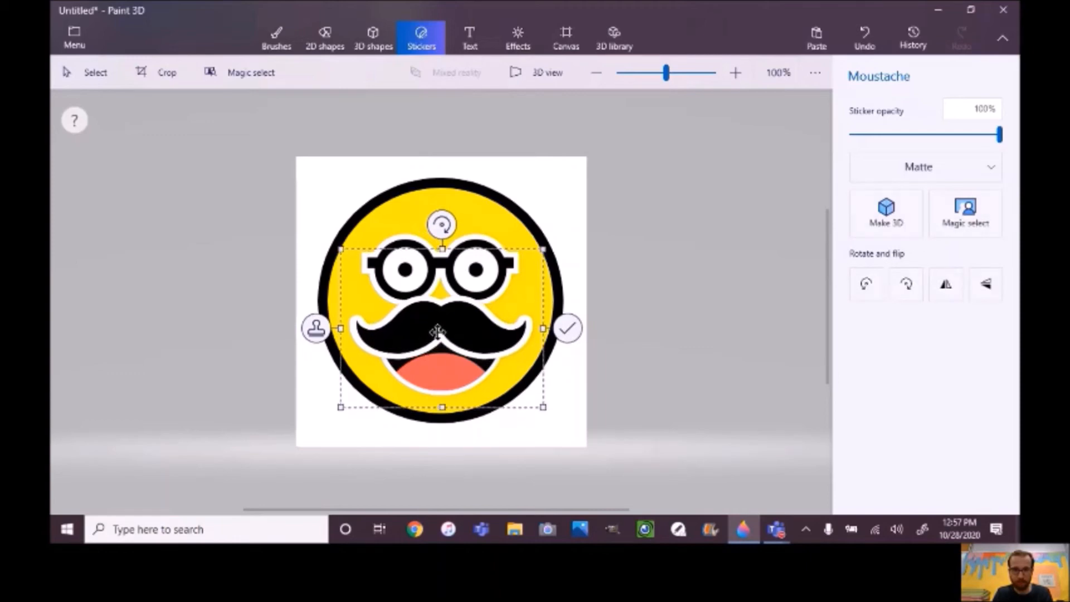
left_click(568, 330)
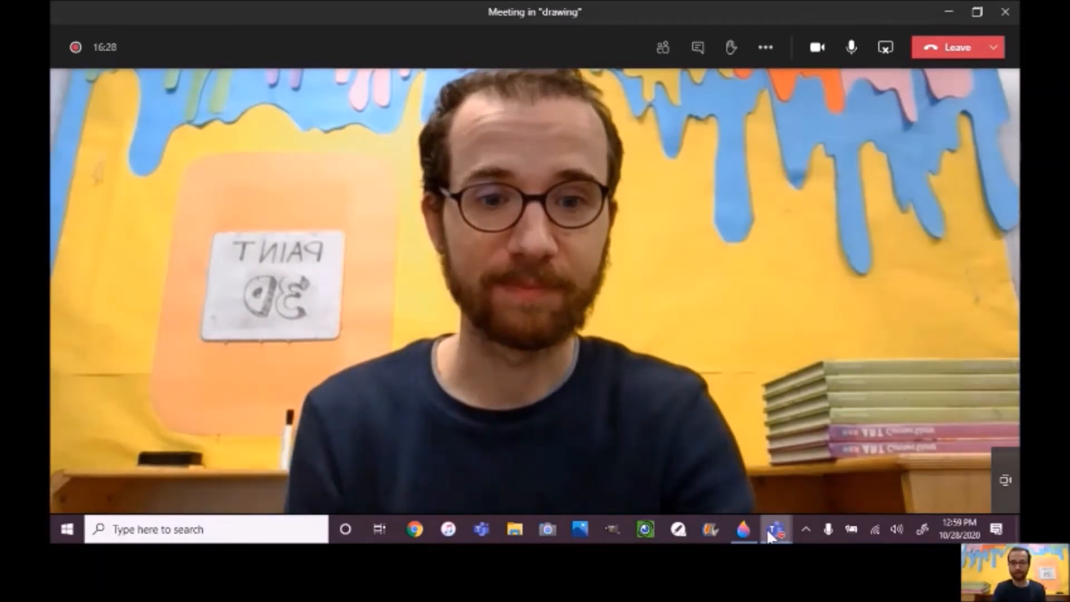
Switch back to Paint 3D and hide the canvas to leave an empty workspace.
left_click(744, 521)
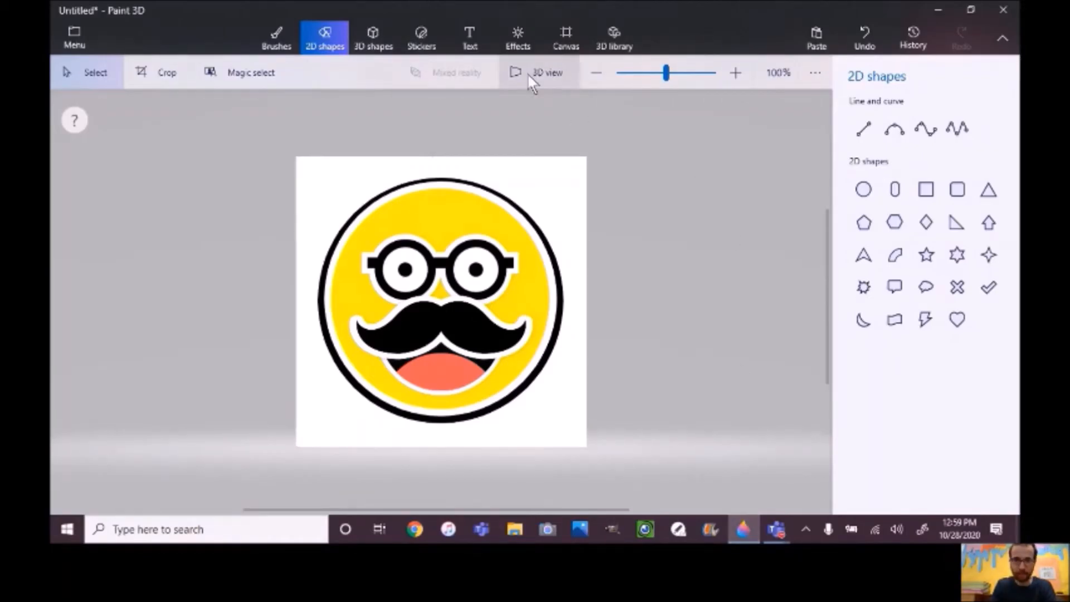
left_click(573, 29)
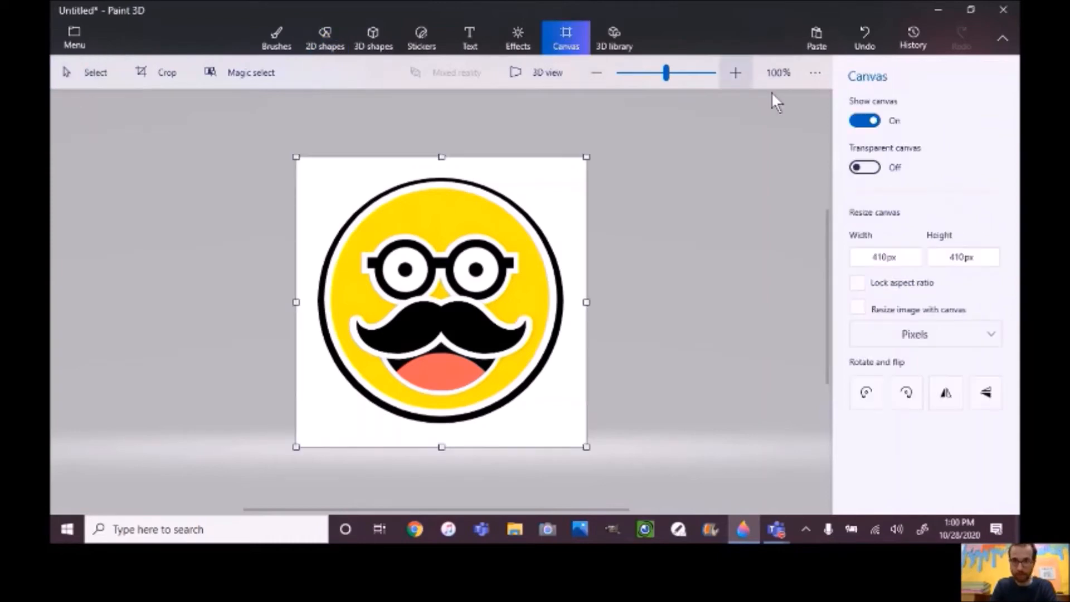
left_click(865, 121)
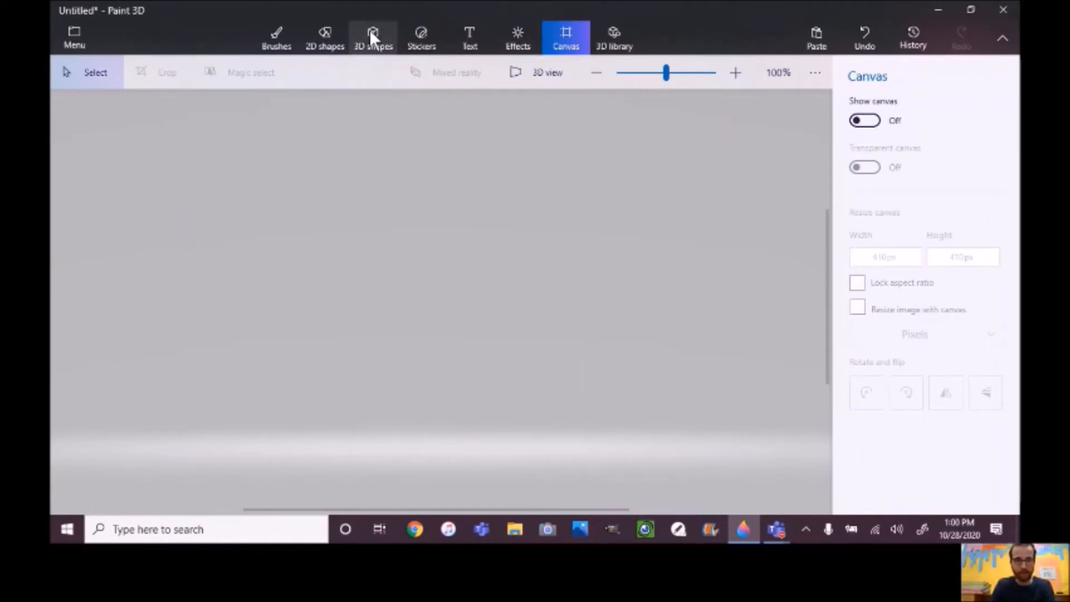
key("ctrl")
key("ctrl")
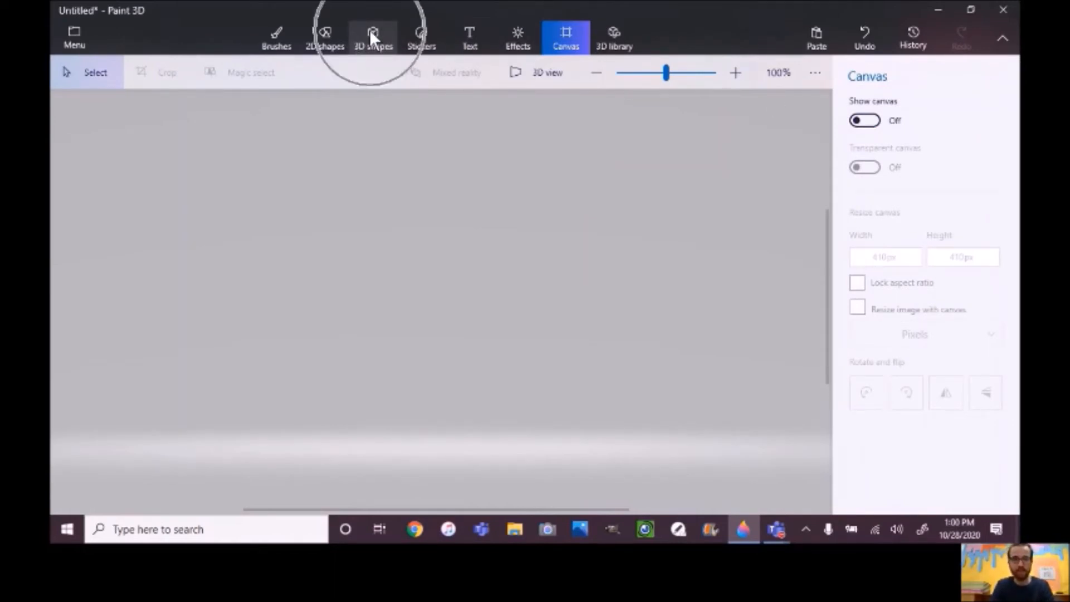
Draw a large 3D sphere in the middle of the empty workspace and color it yellow.
left_click(371, 35)
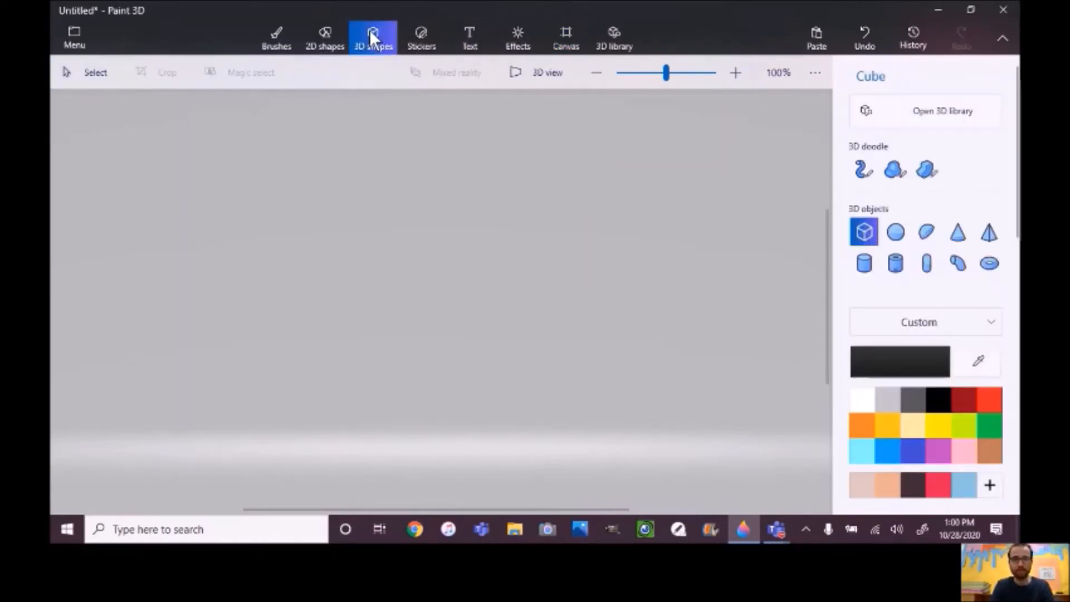
left_click(895, 235)
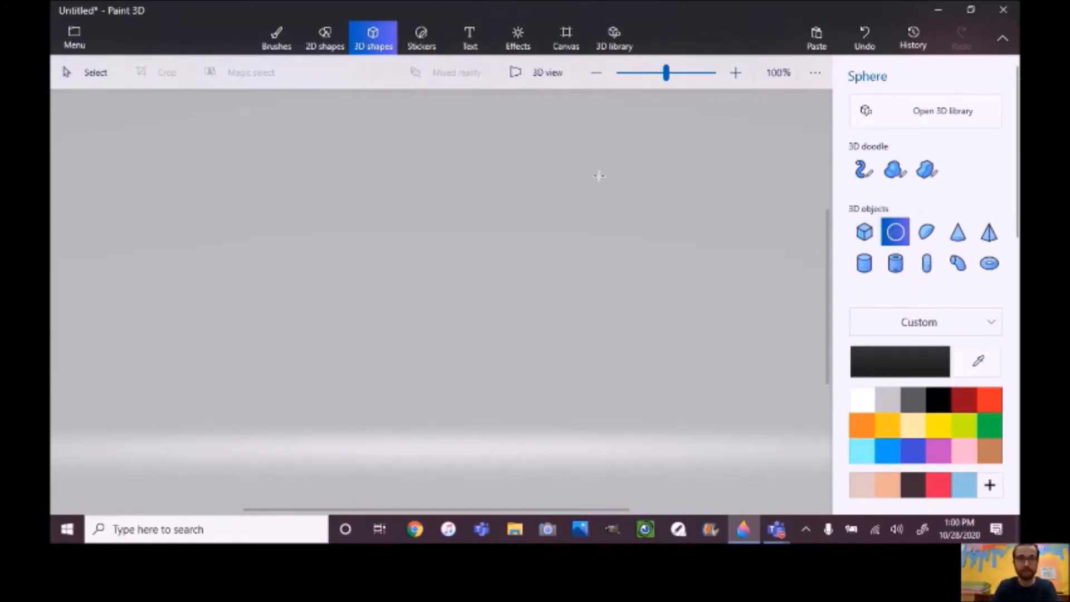
mouse_move(349, 167)
left_mouse_down()
mouse_move(469, 310)
mouse_move(622, 448)
left_mouse_up()
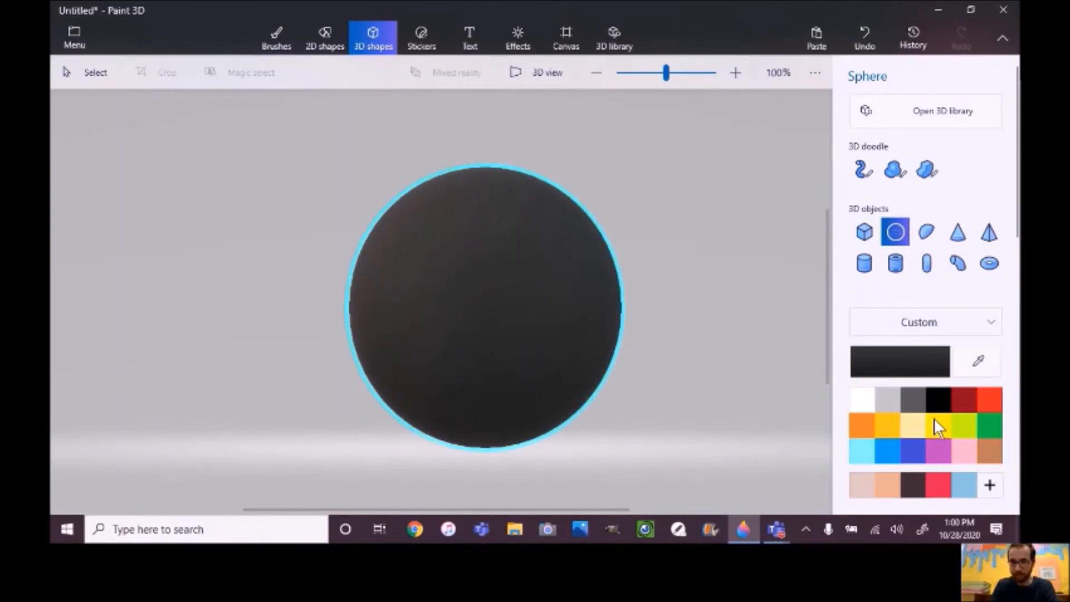
left_click(681, 216)
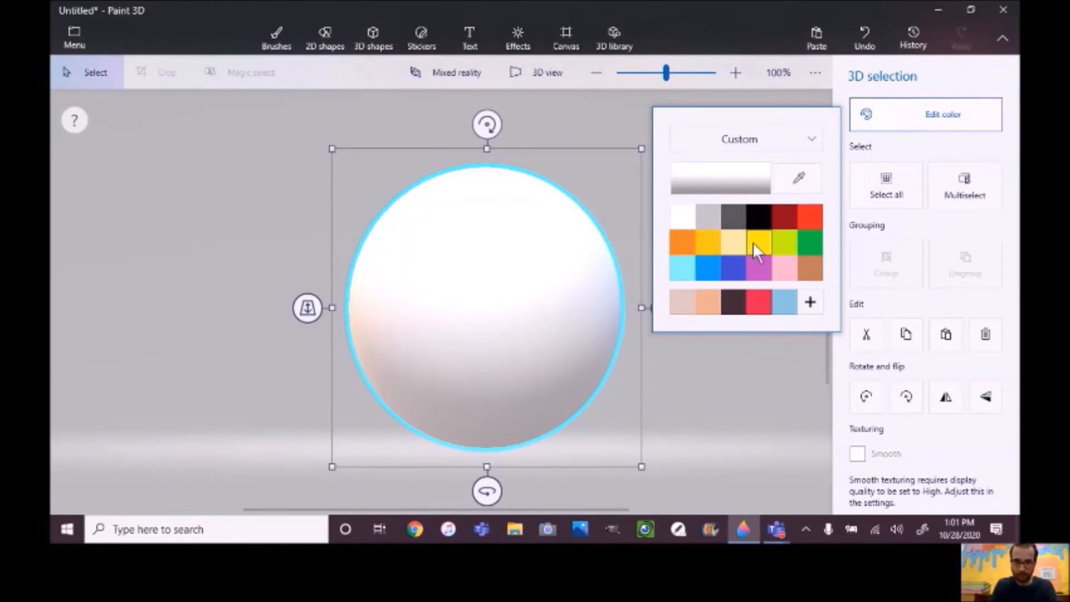
left_click(924, 118)
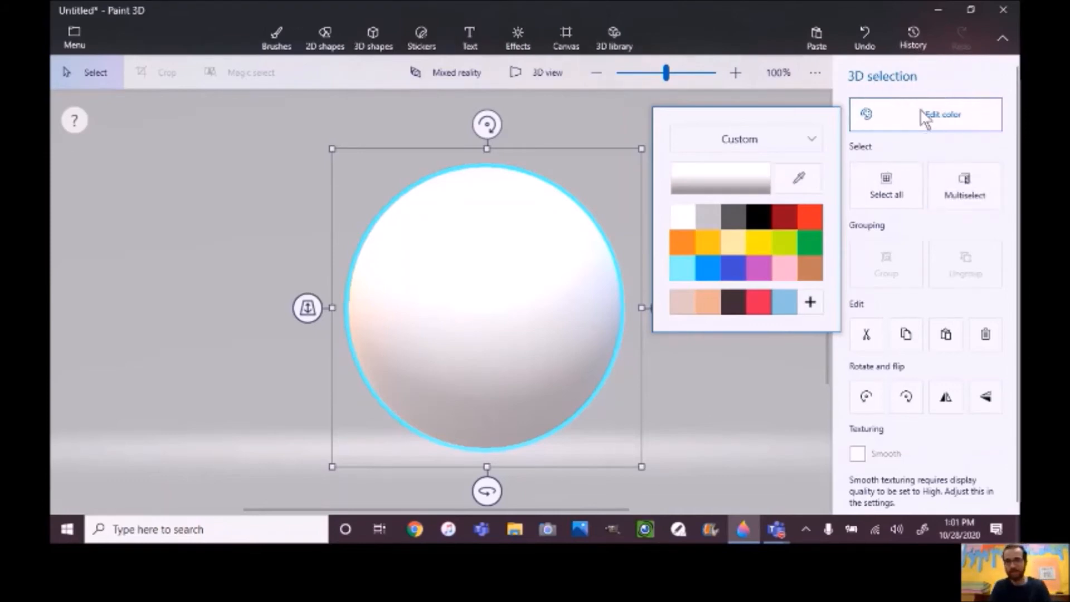
left_click(754, 243)
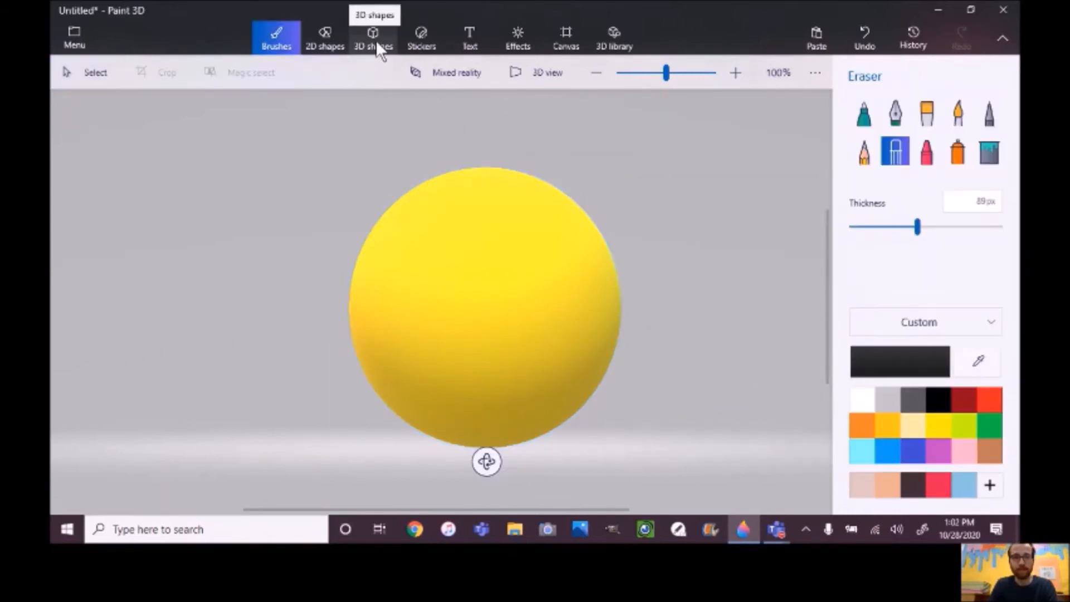
Select the yellow sphere and squash its height to flatten it into a thin disc.
left_click(375, 40)
left_click(470, 223)
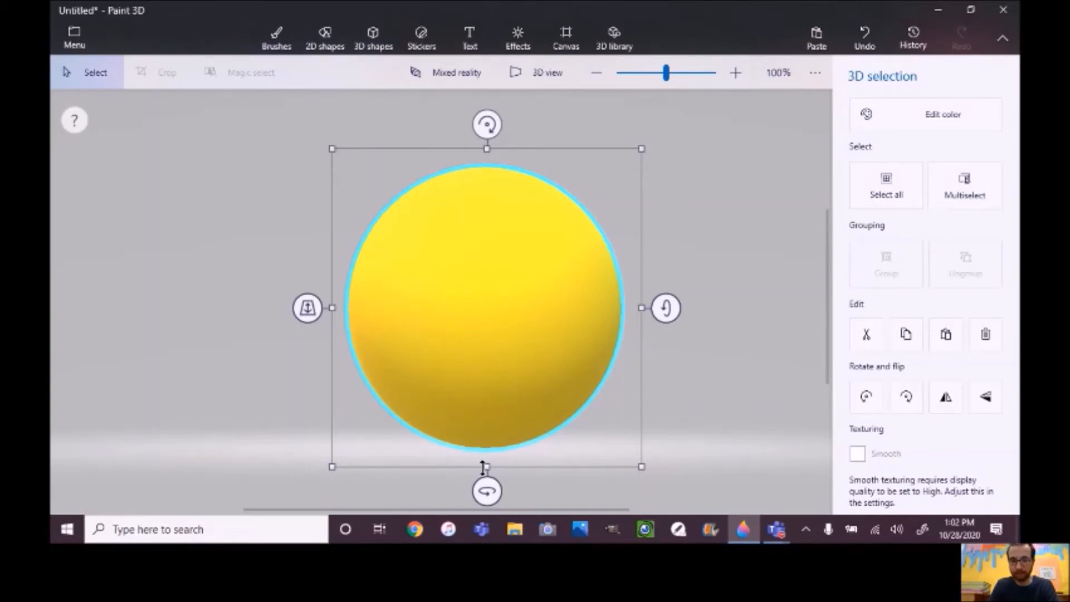
left_click_drag(486, 467, 473, 206)
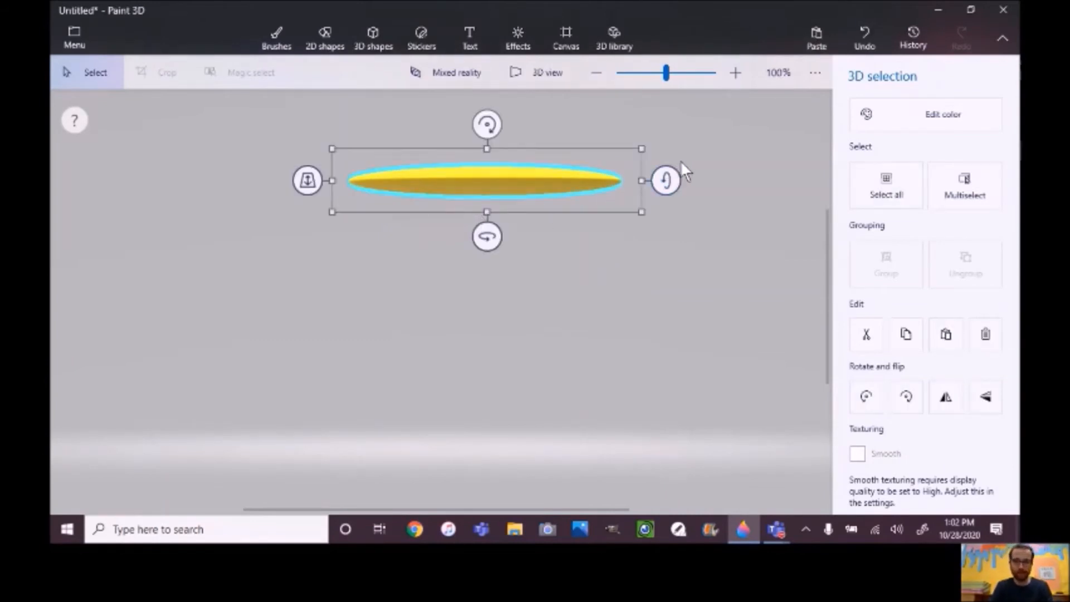
Tilt the flattened disc until its round side faces the front, move it to the middle of the workspace, and deselect it.
key("ctrl")
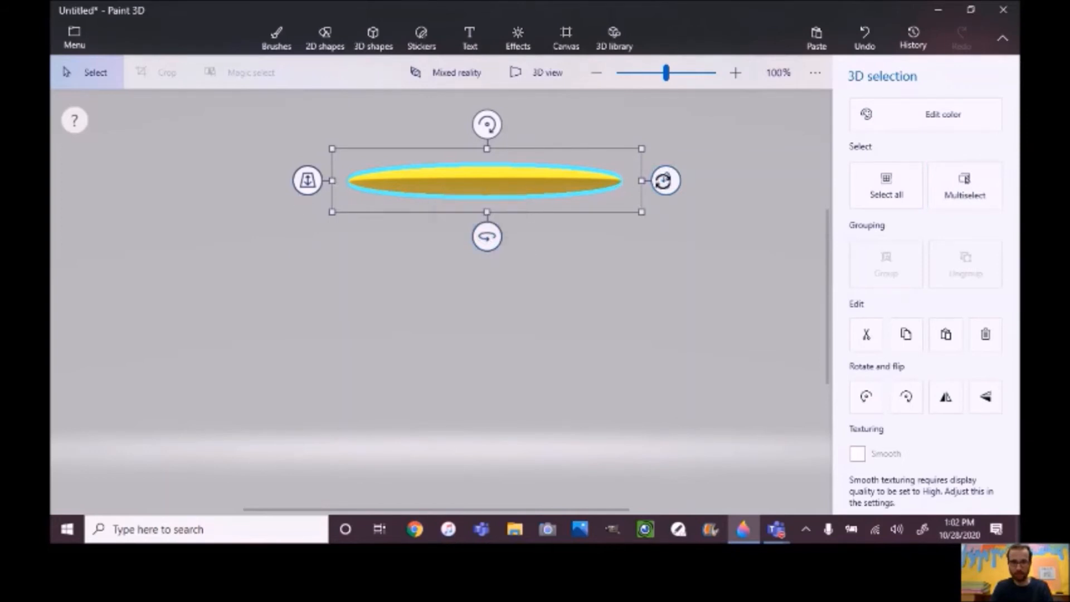
left_click_drag(663, 180, 685, 250)
left_click_drag(498, 177, 475, 286)
left_click_drag(462, 462, 468, 486)
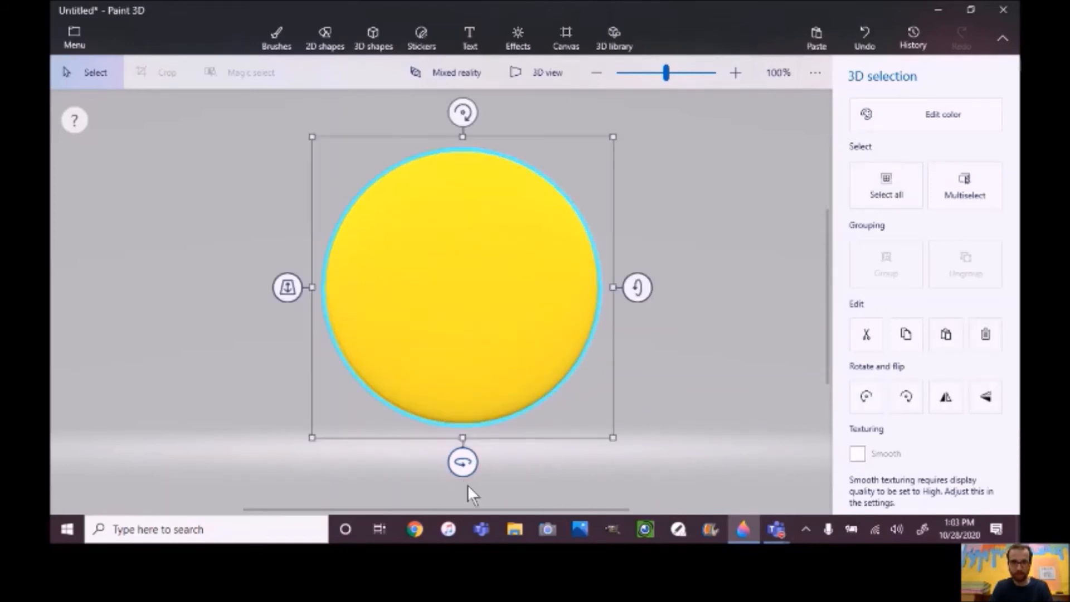
left_click(718, 355)
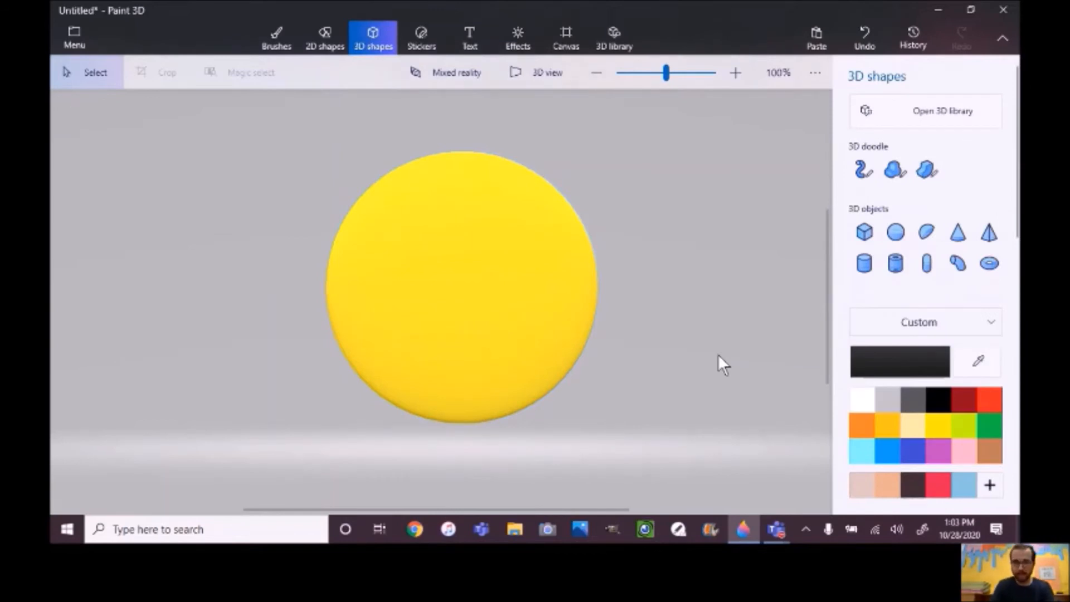
Place the Glasses sticker across the upper half of the yellow disc and commit it.
left_click(420, 39)
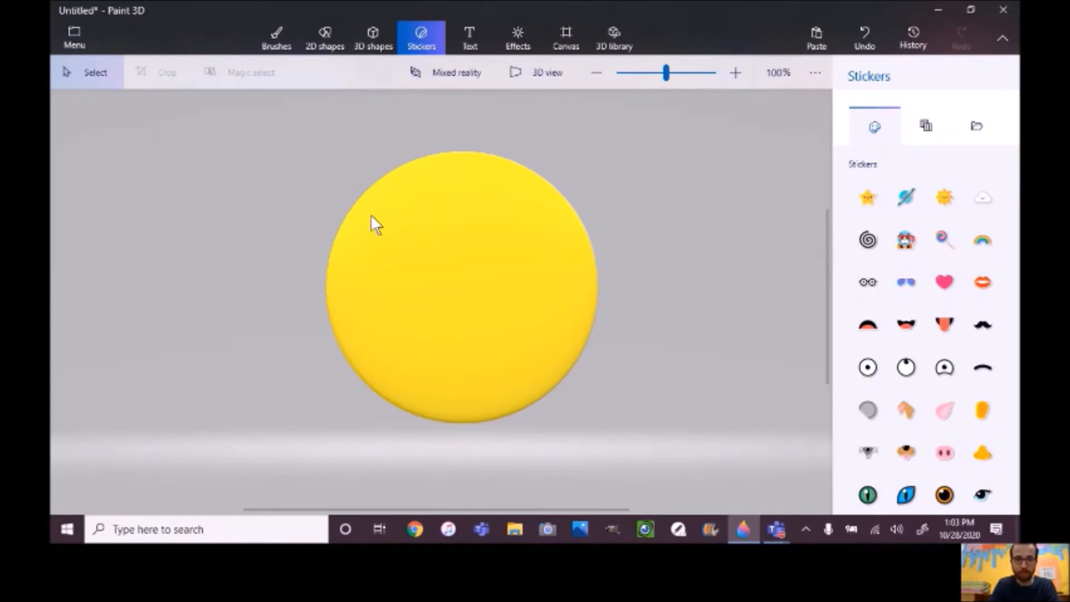
left_click_drag(370, 215, 479, 291)
left_click(867, 282)
mouse_move(369, 209)
left_mouse_down()
mouse_move(567, 308)
mouse_move(493, 237)
mouse_move(499, 249)
left_mouse_up()
left_click(585, 250)
Place the Happy mouth sticker centered below the glasses on the disc and commit it.
left_click(907, 323)
left_click_drag(384, 316, 545, 477)
left_click_drag(475, 378, 471, 339)
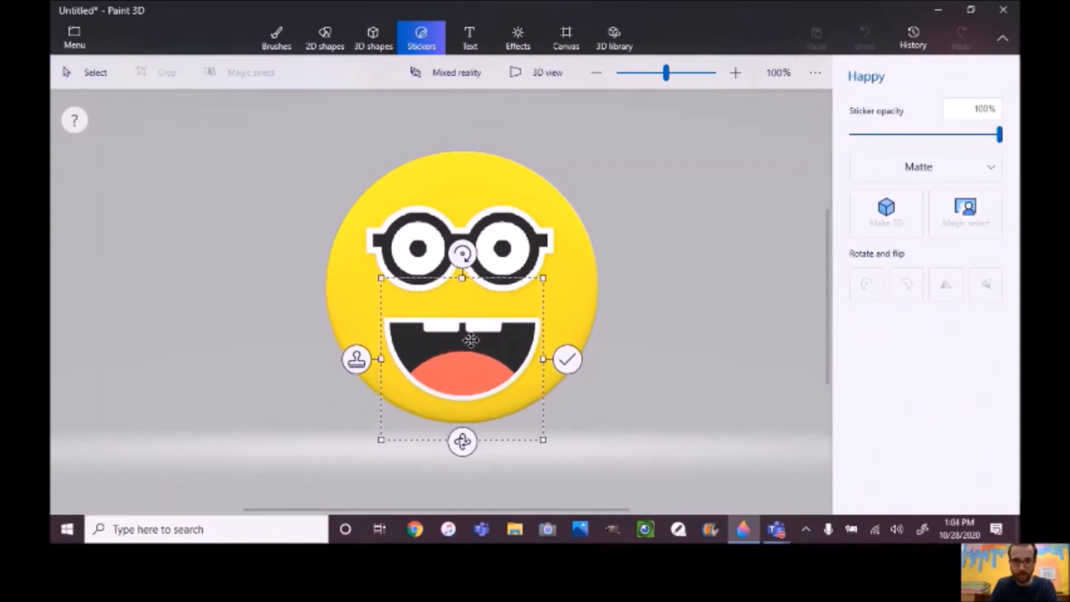
left_click(568, 359)
Place the Moustache sticker between the glasses and the mouth on the disc, widen it on both sides, and commit it.
left_click(994, 335)
left_click_drag(390, 287, 542, 432)
mouse_move(465, 362)
left_mouse_down()
mouse_move(442, 308)
mouse_move(457, 315)
left_mouse_up()
left_click_drag(542, 314, 564, 314)
left_click_drag(384, 314, 356, 314)
left_click(588, 314)
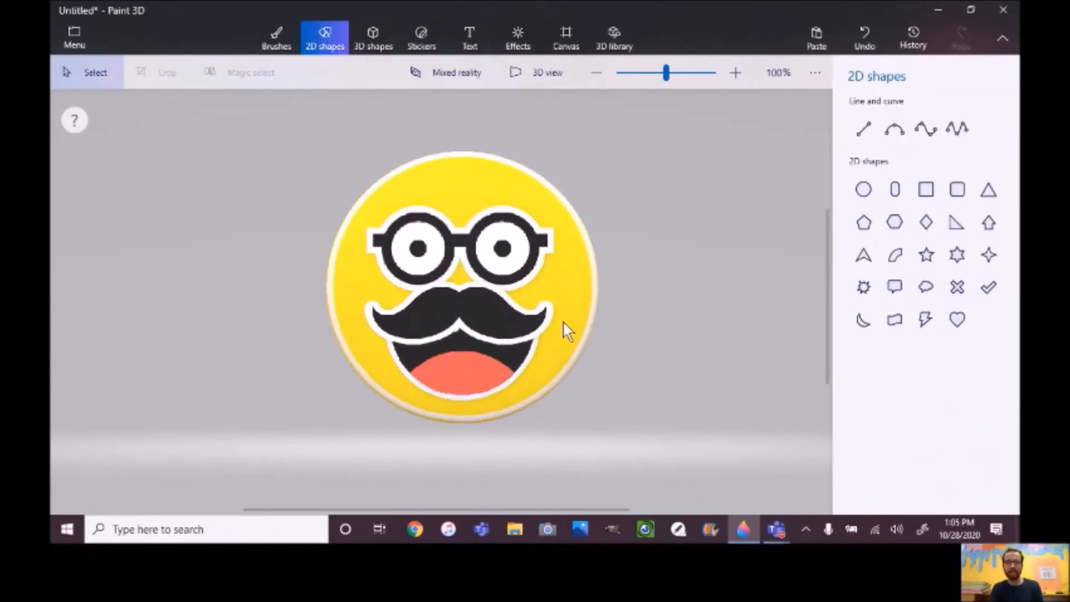
Check the finished 3D face by turning it, and open it in mixed reality in a maximized 3D Viewer window.
left_click(535, 345)
mouse_move(461, 453)
left_mouse_down()
mouse_move(616, 495)
mouse_move(392, 459)
mouse_move(461, 456)
left_mouse_up()
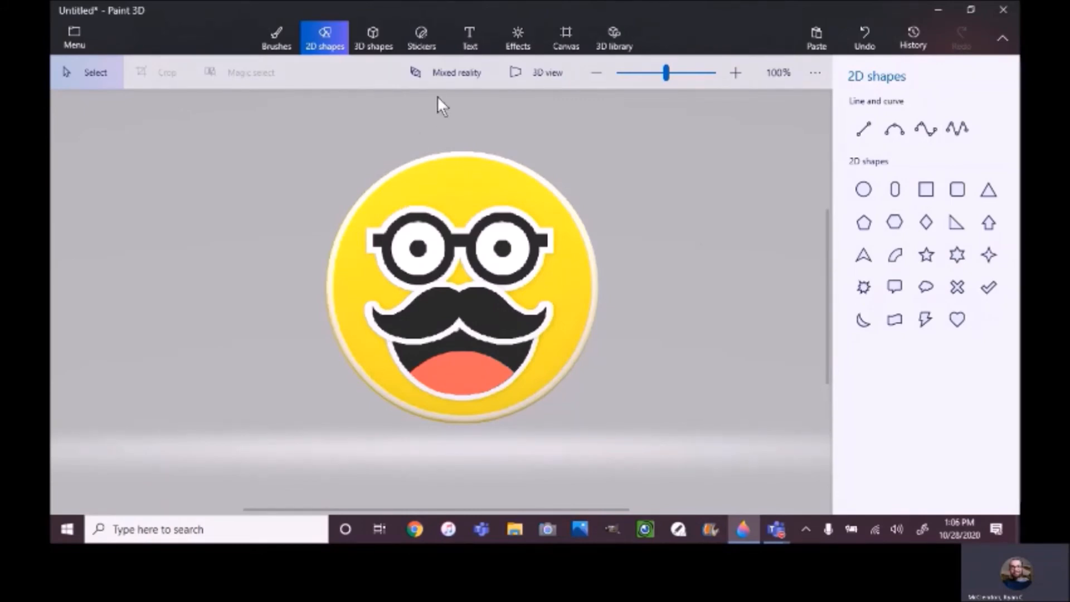
left_click(446, 79)
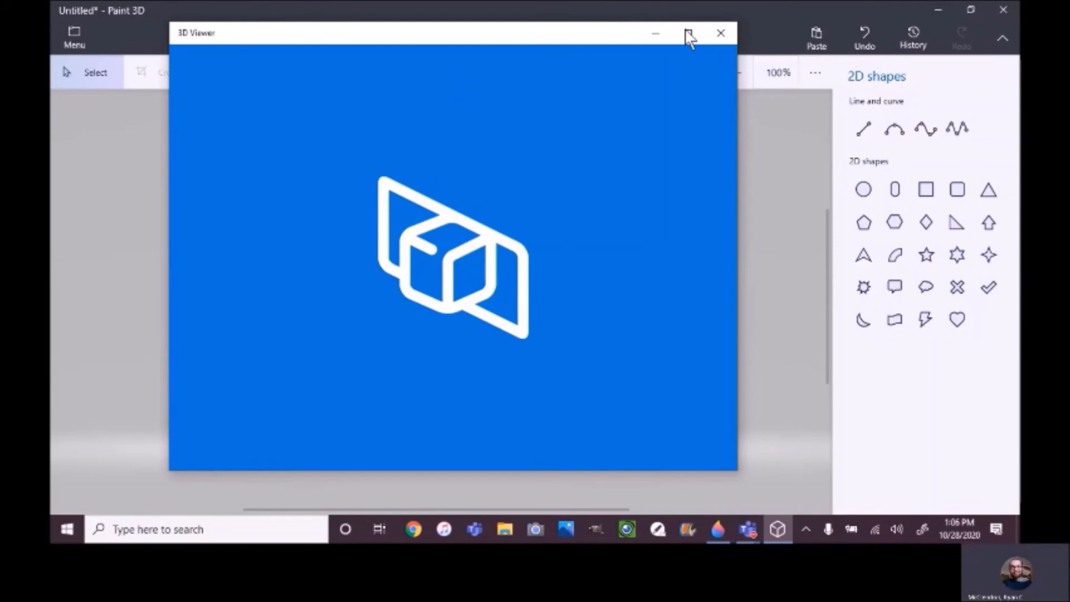
left_click(688, 33)
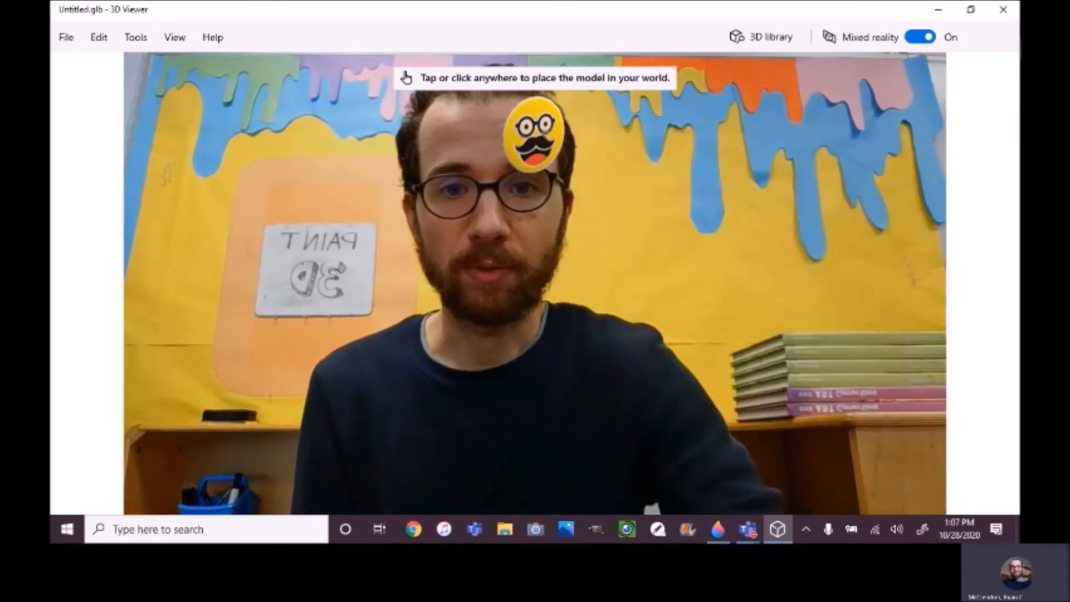
Place the emoji model in the camera view, position it above the raised palm, and take a photo.
left_click(406, 78)
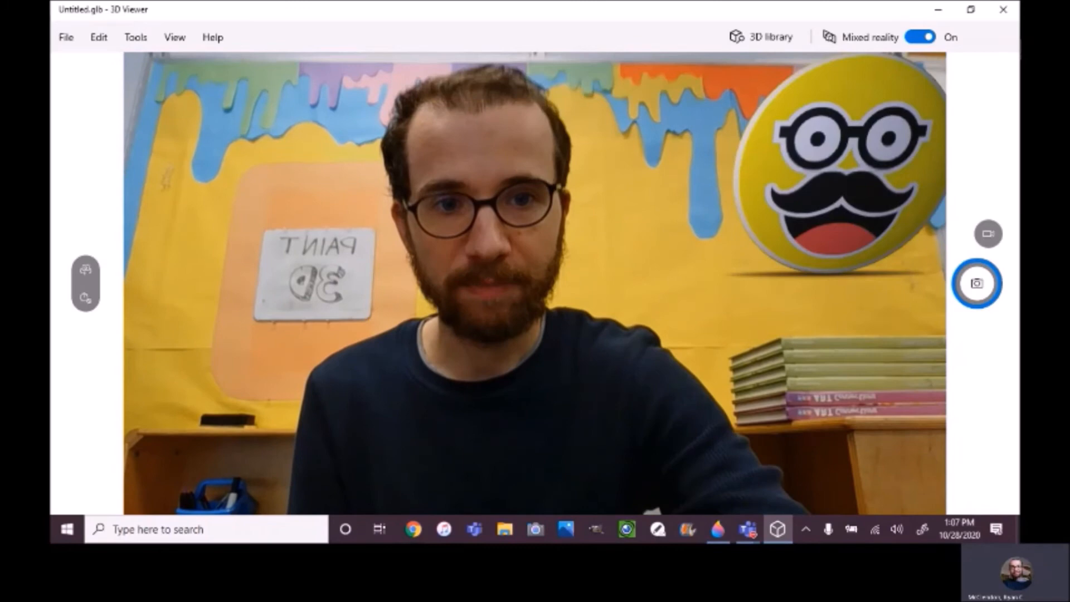
left_click_drag(836, 223, 729, 221)
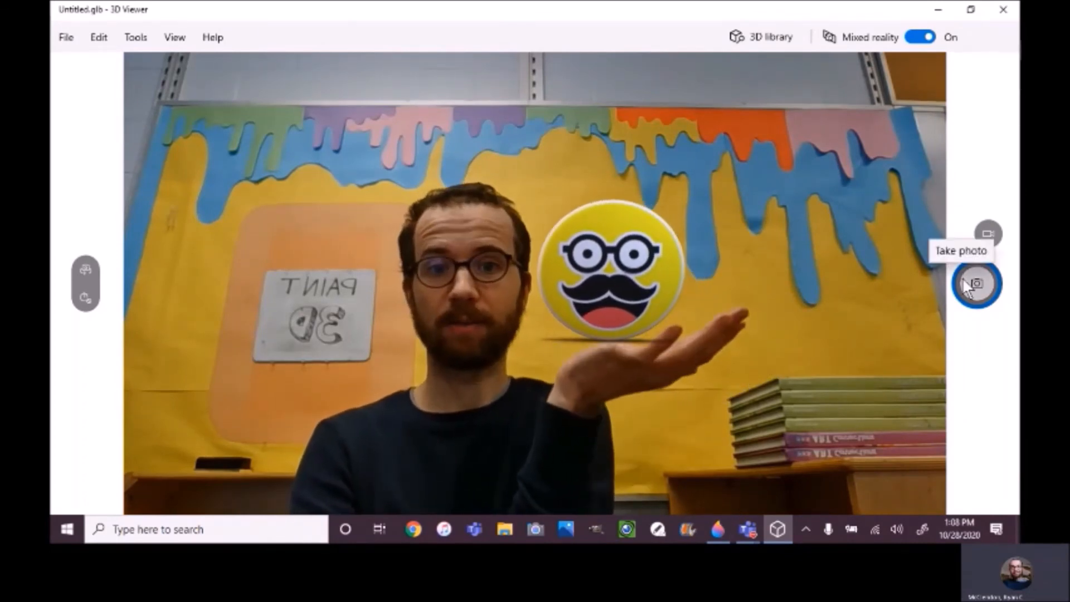
left_click(963, 278)
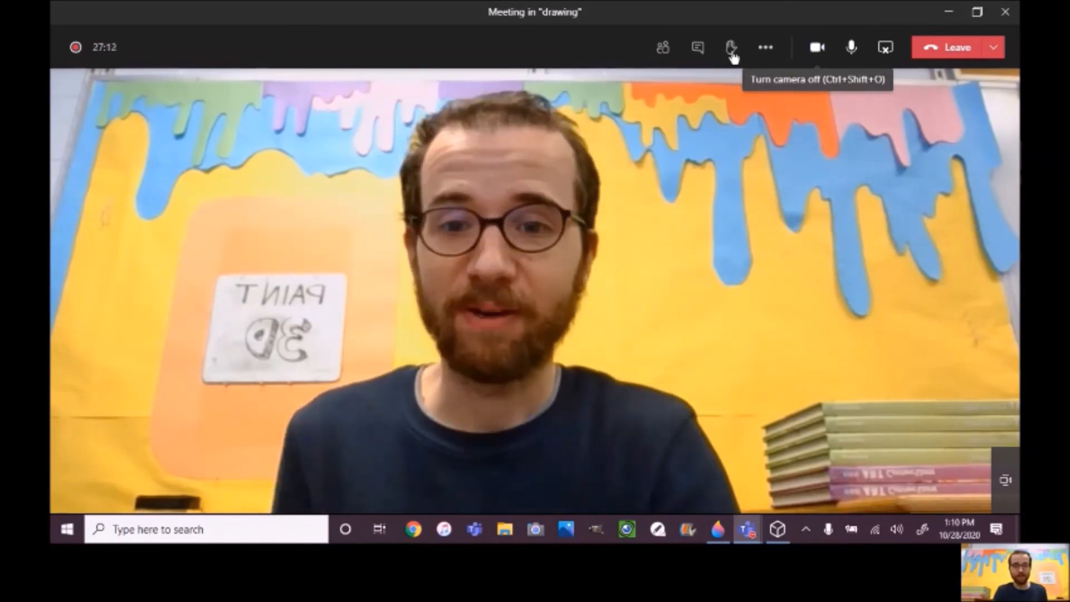
View the captured photo MRV_20201028_13_08_35 from the Camera Roll folder in Pictures, and return to the meeting window.
left_click(503, 530)
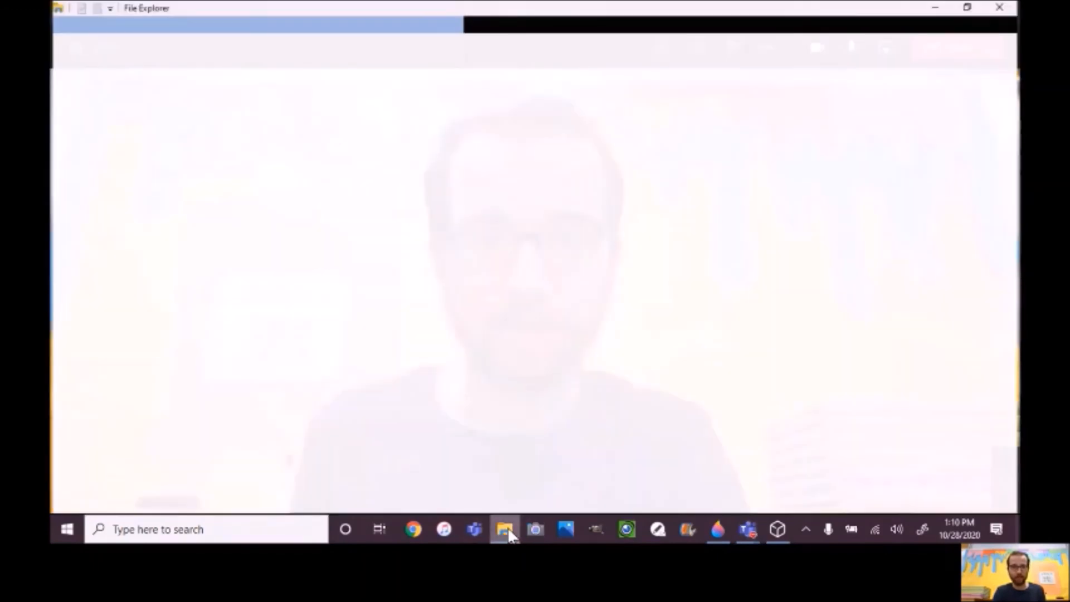
left_click(104, 228)
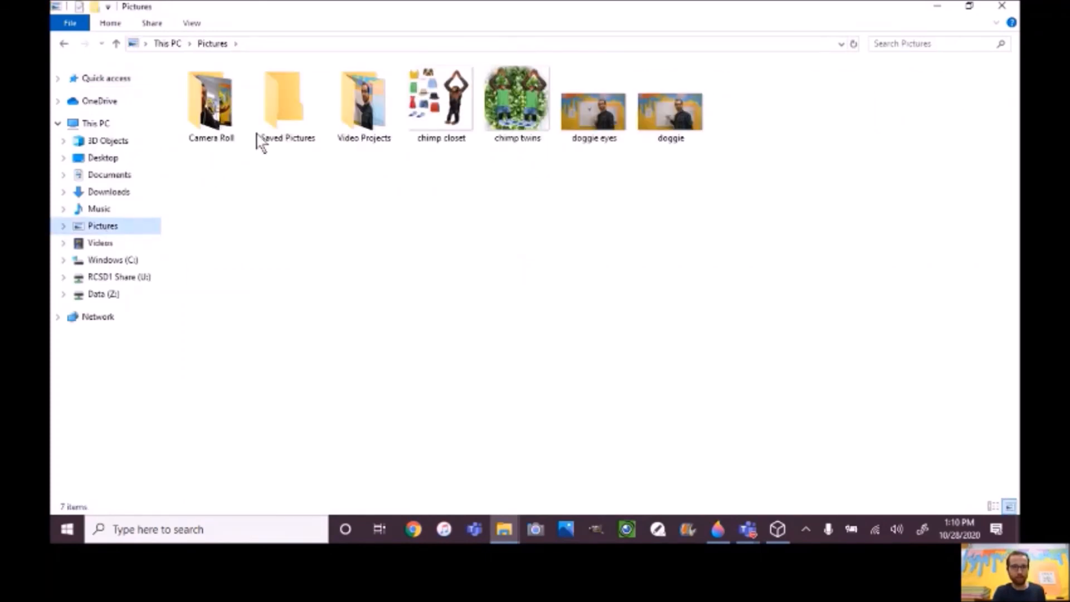
double_click(211, 131)
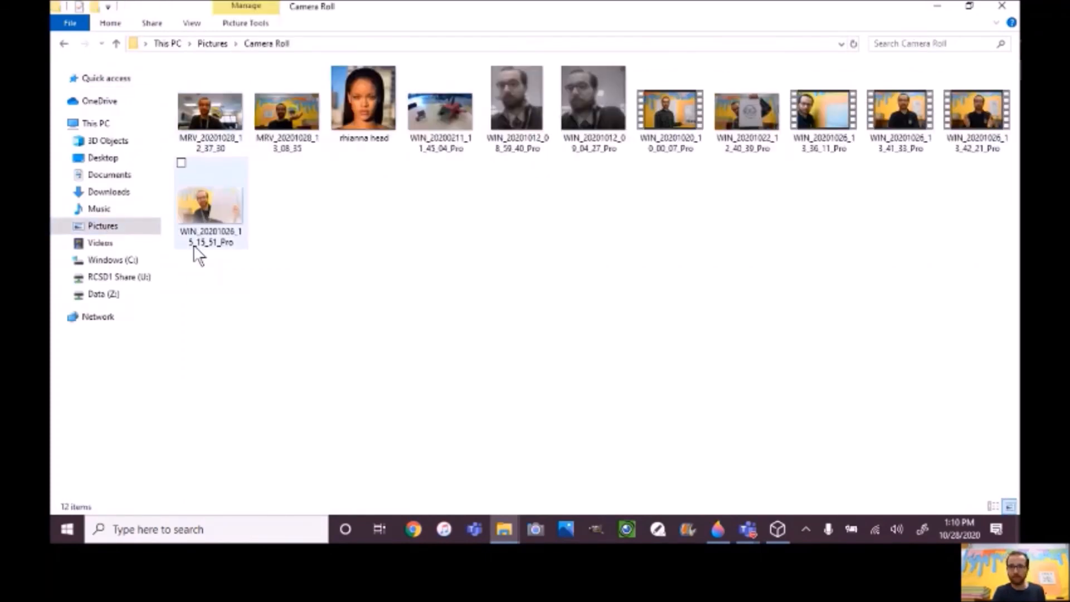
double_click(300, 139)
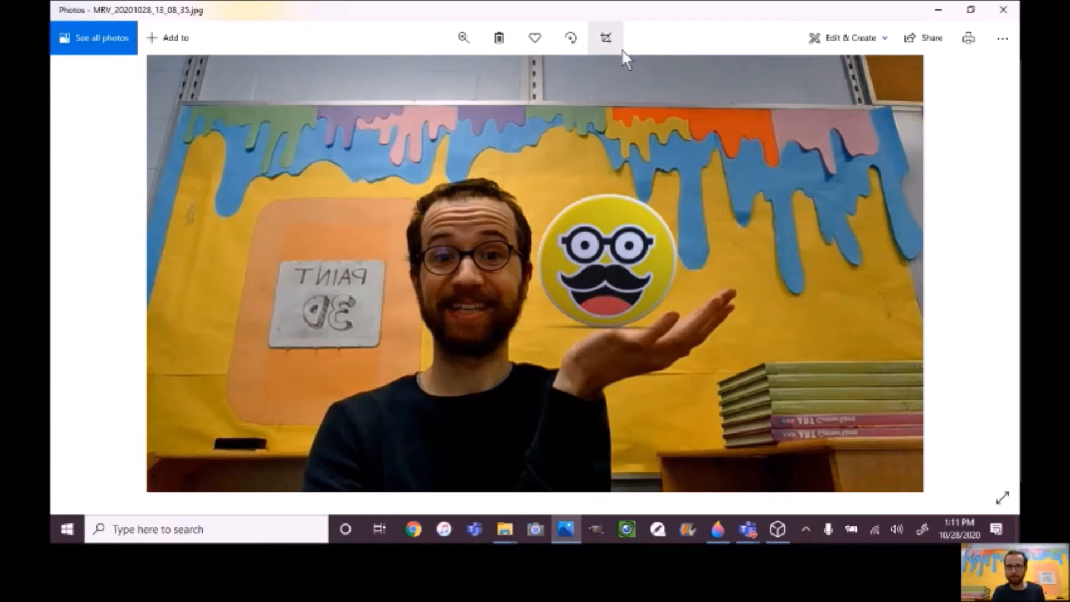
left_click(777, 486)
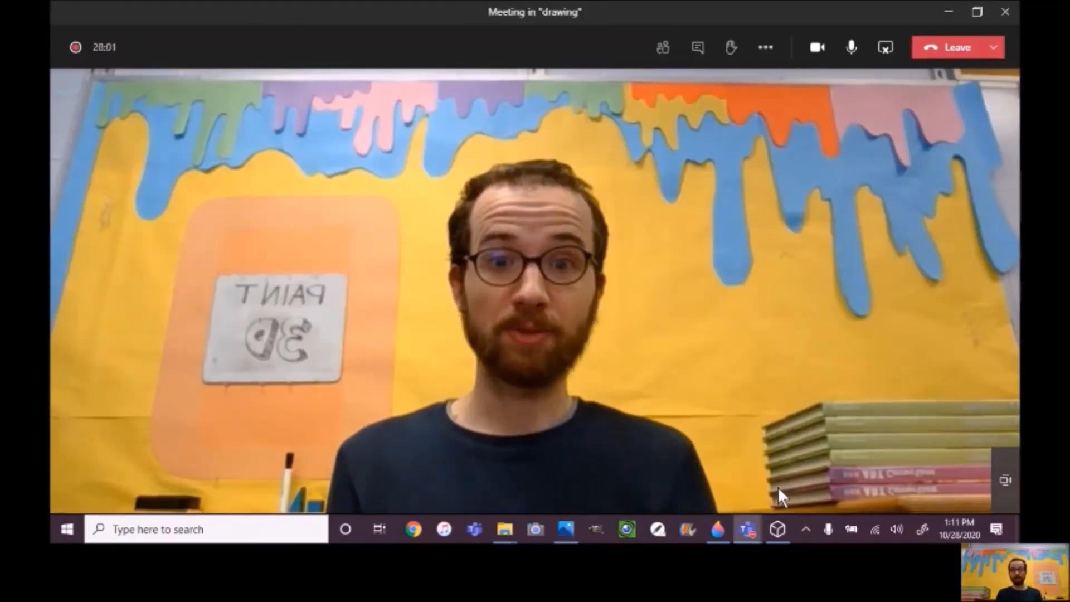